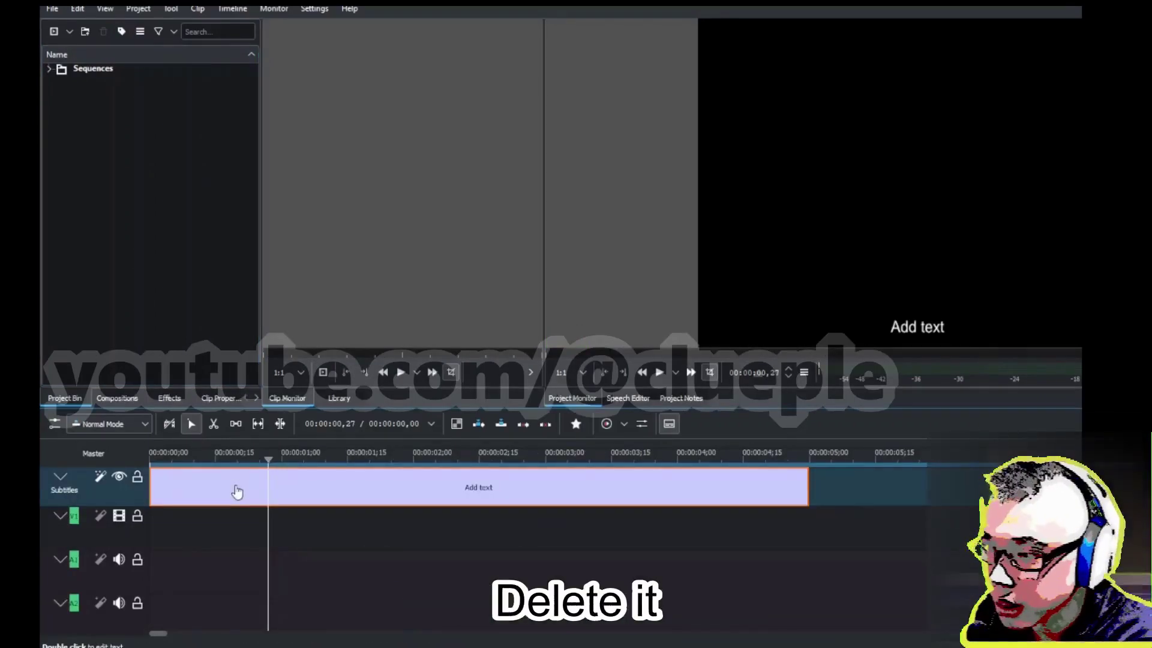
Step: Delete the existing subtitle, add a new one at the start of the timeline, and select it with the playhead over it
key(Delete)
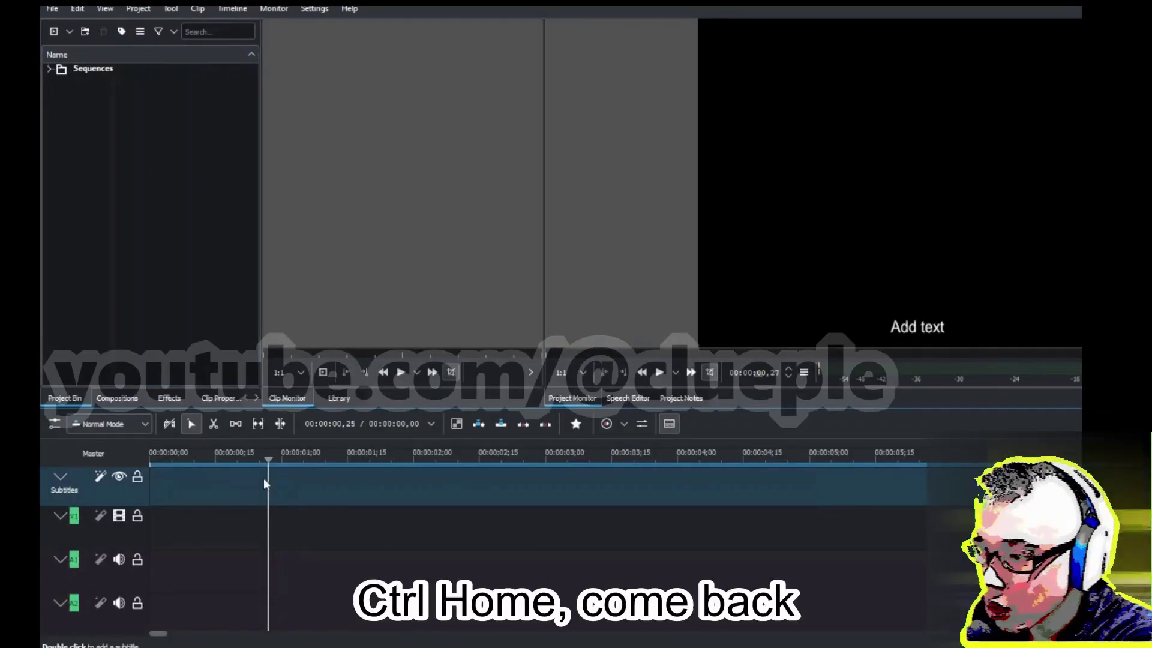
key(ctrl+Home)
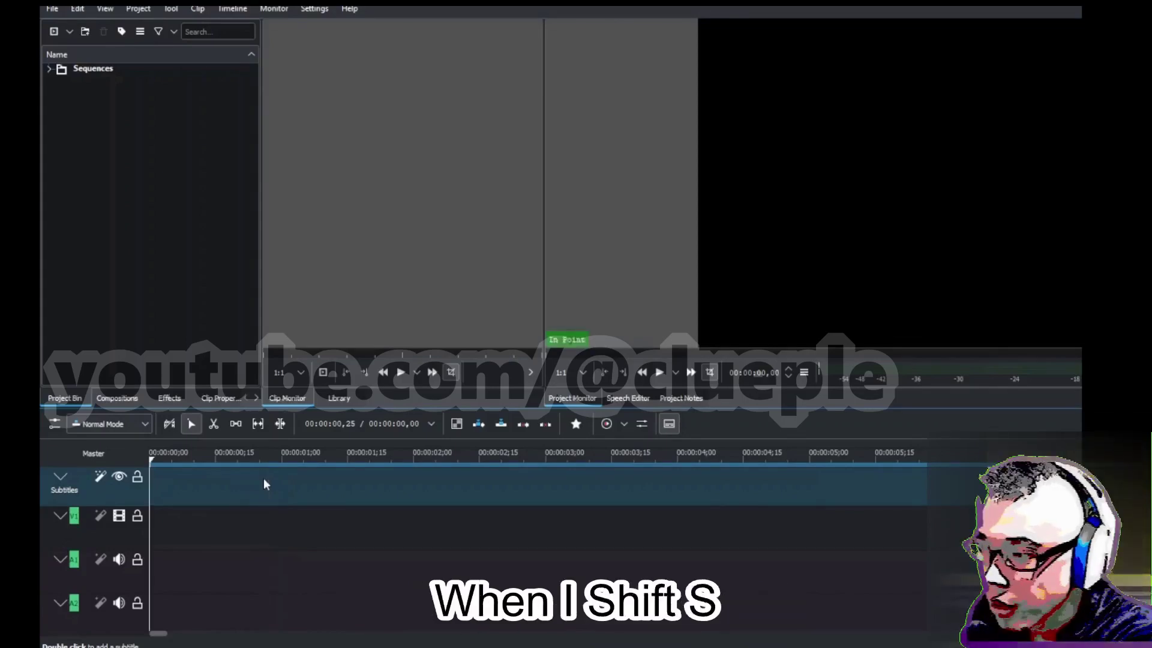
key(shift+s)
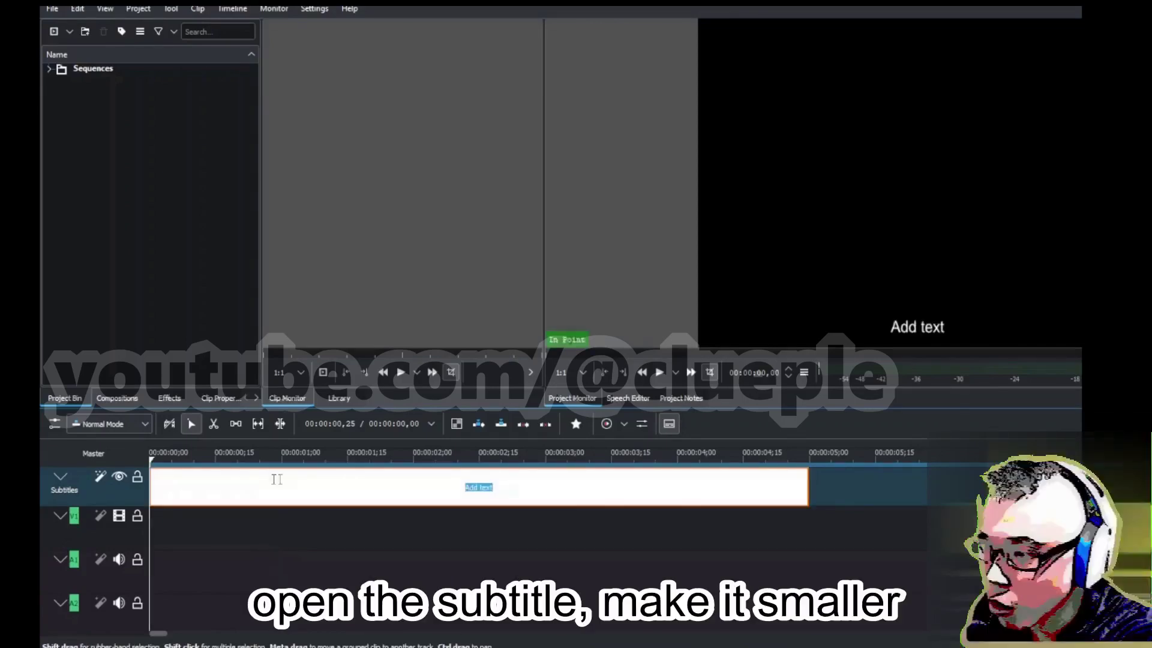
click(379, 448)
double_click(451, 485)
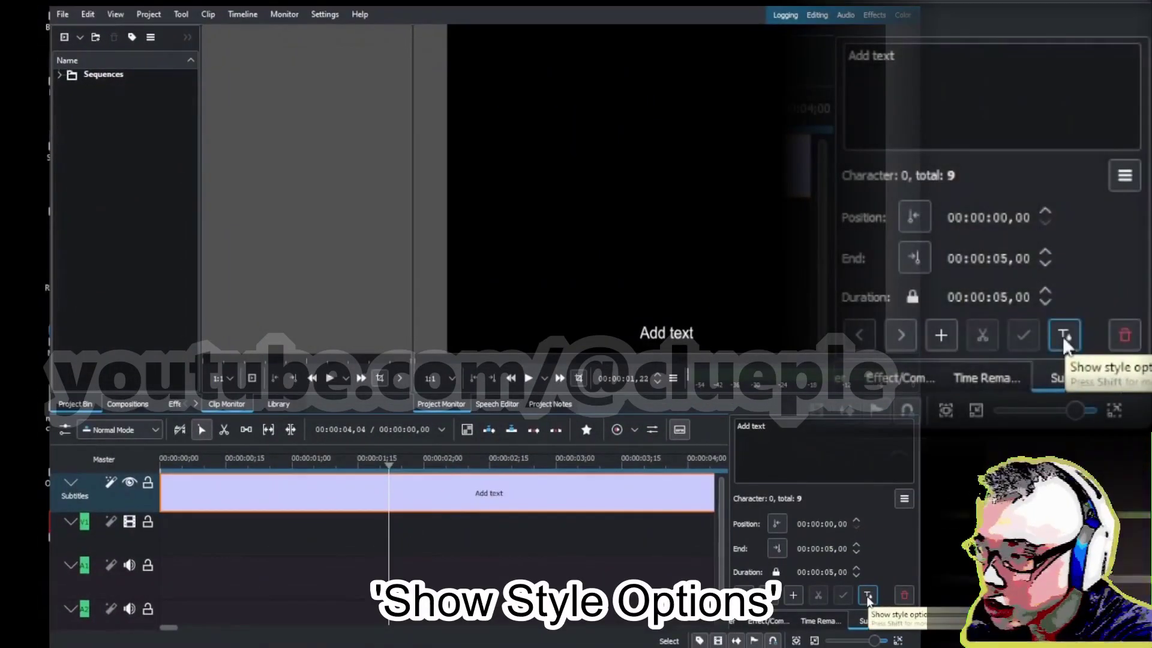
Step: Enable a custom subtitle font size of 30pt and a custom position, try Center, and return it to Bottom Center
click(867, 595)
click(744, 473)
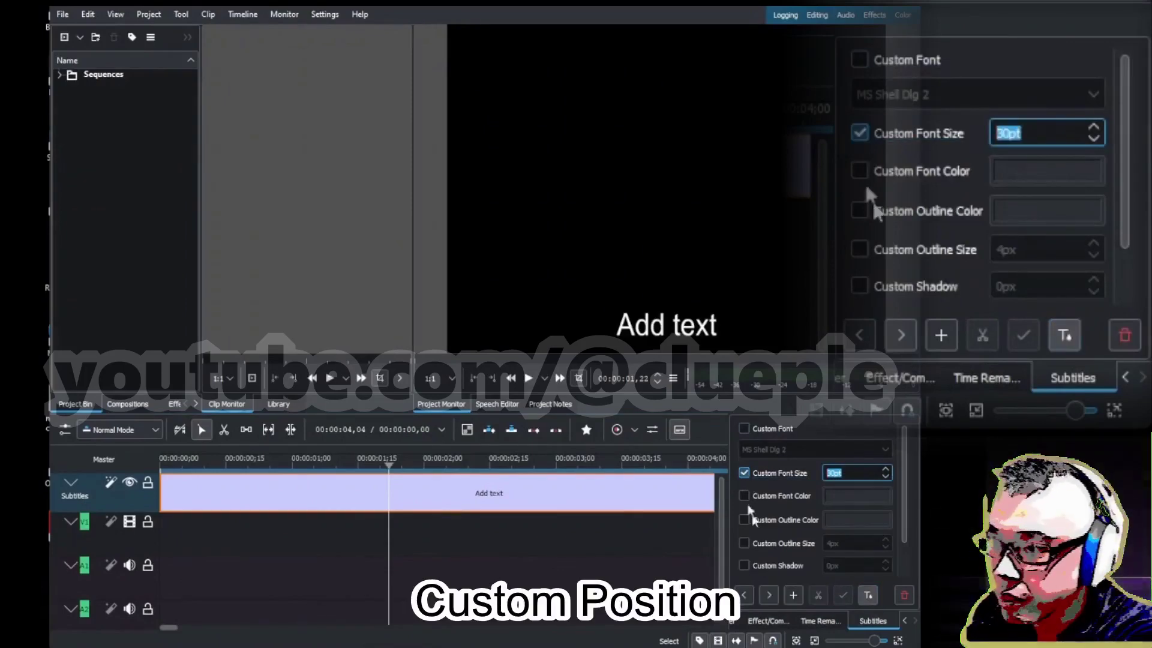
scroll(748, 567, down, 1)
click(774, 549)
click(848, 551)
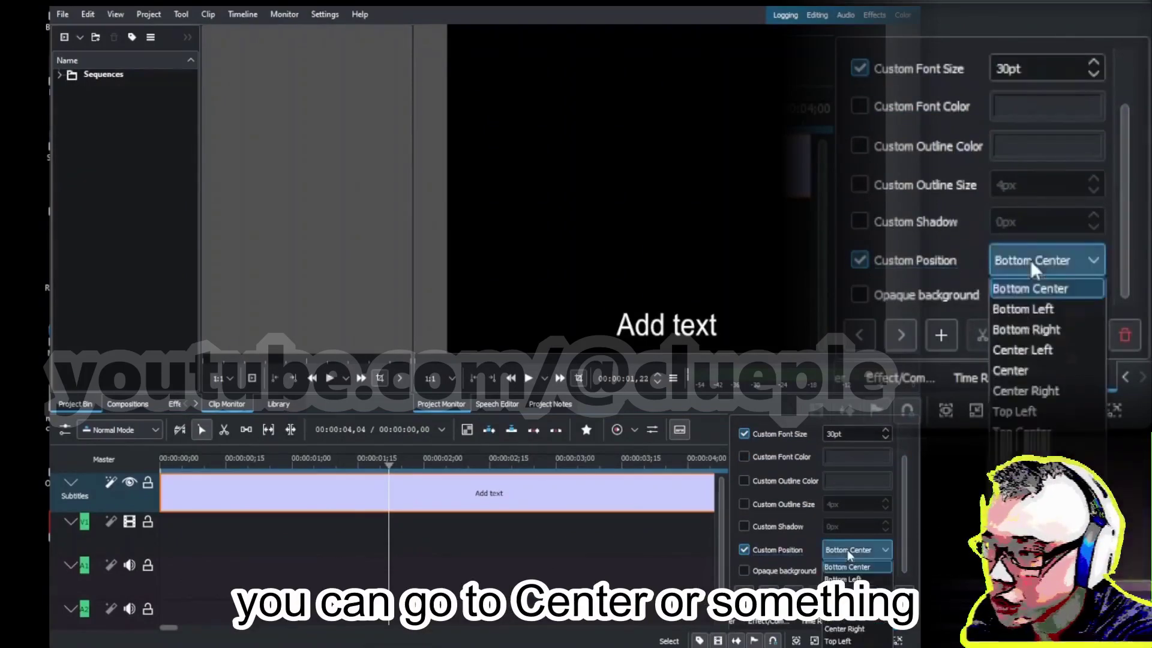
click(851, 616)
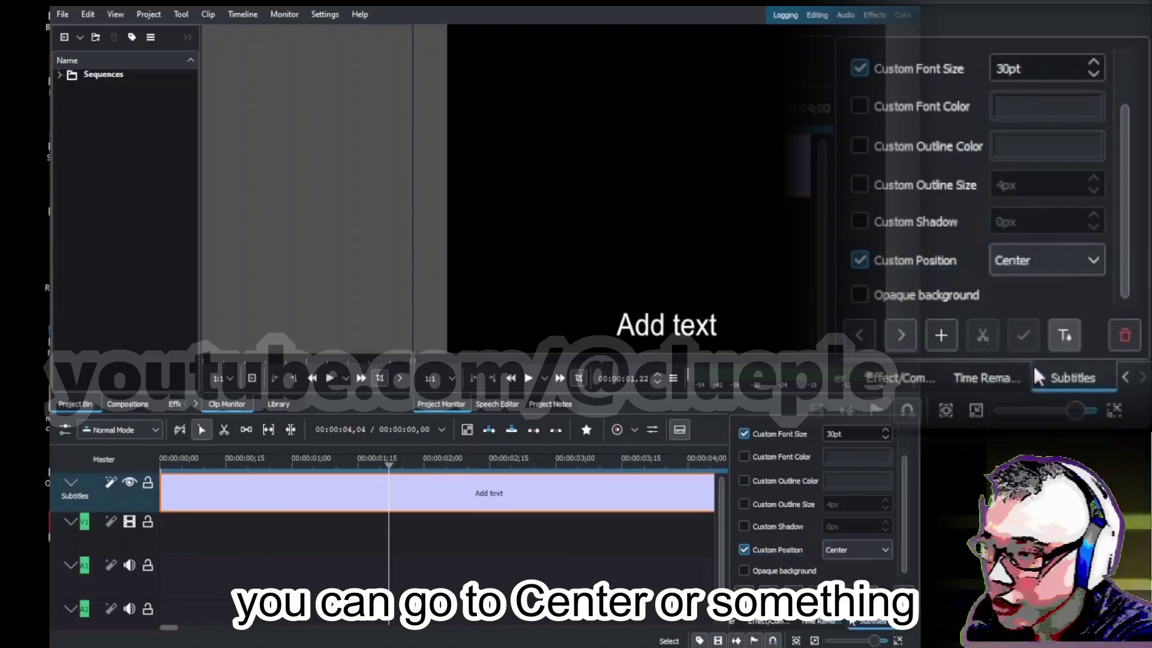
click(840, 551)
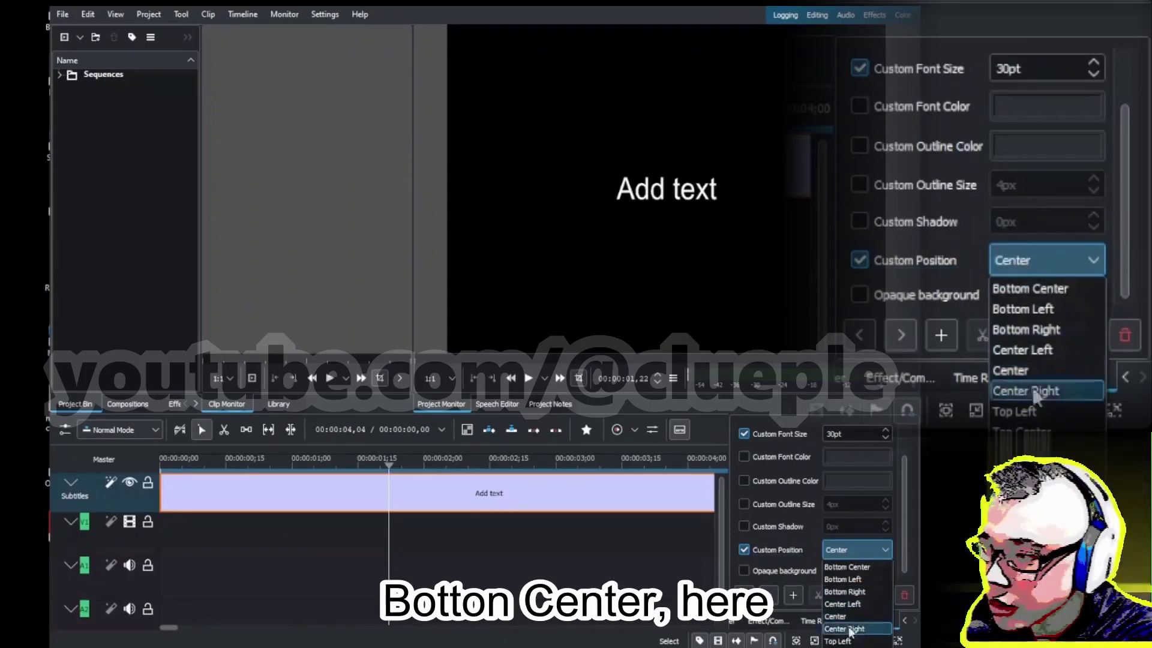
click(851, 567)
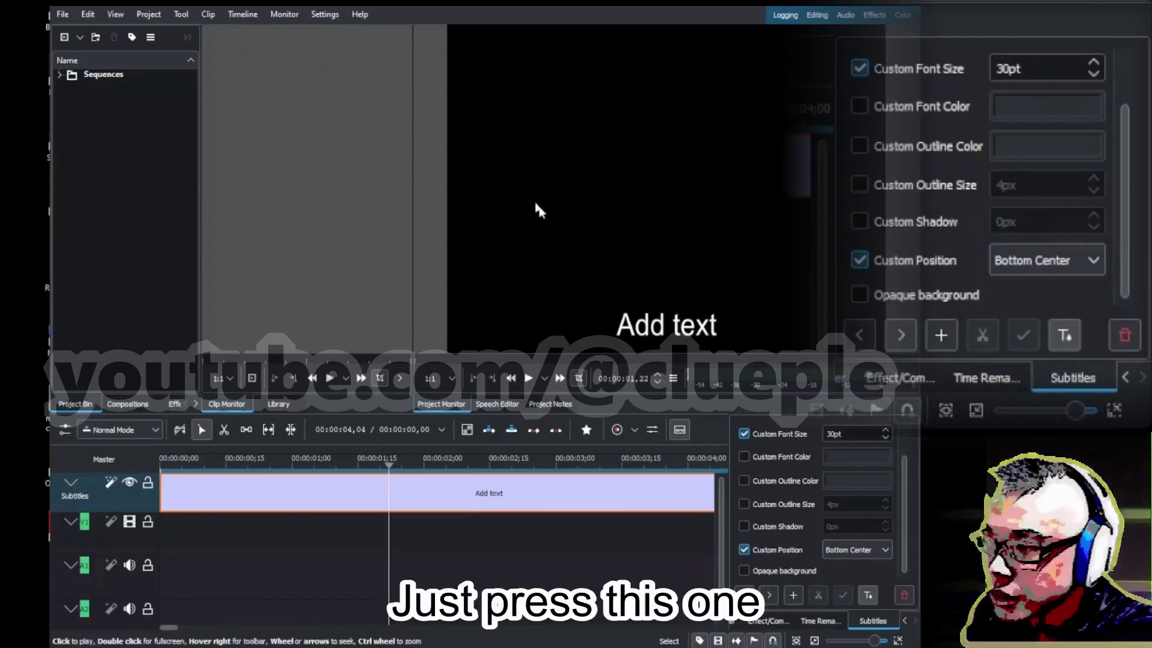
Step: Append a line break tag and a second line to the subtitle, as "Add text<br>abcaskf", and preview it
click(866, 597)
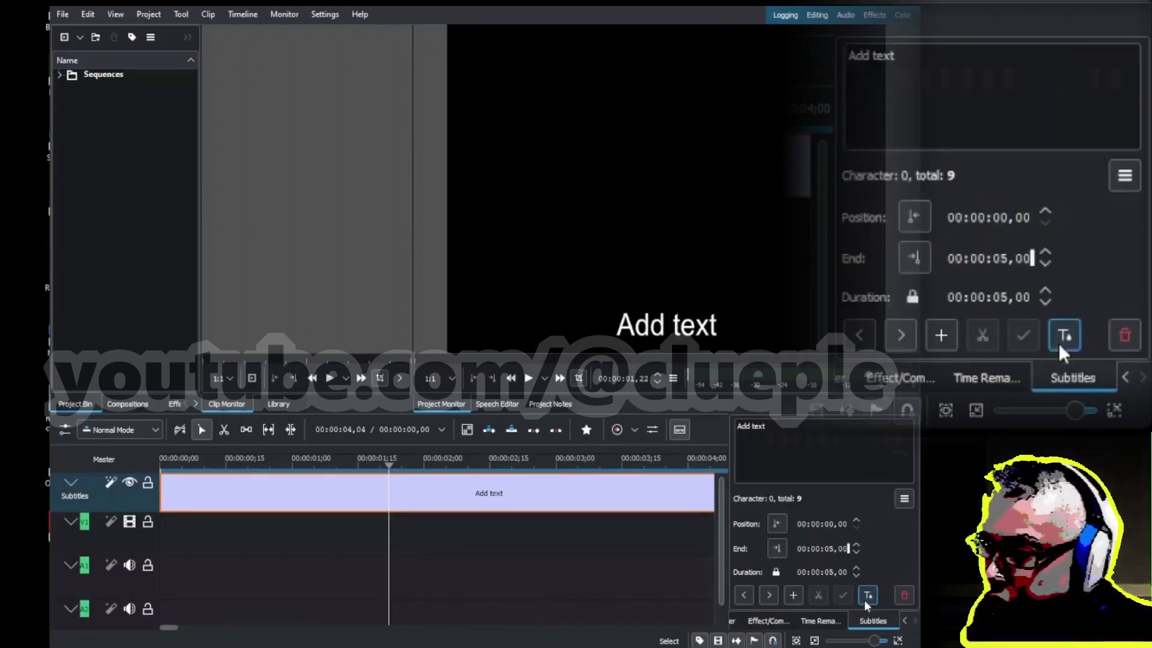
click(806, 455)
text(<>)
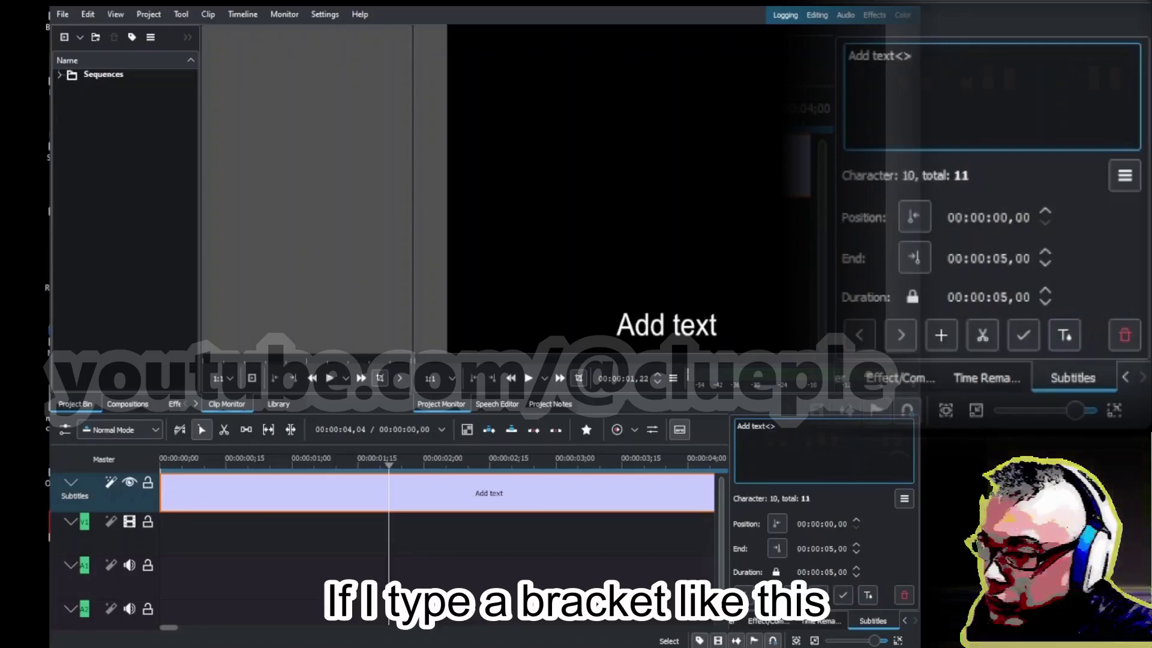
key(BackSpace)
text(>)
key(Left)
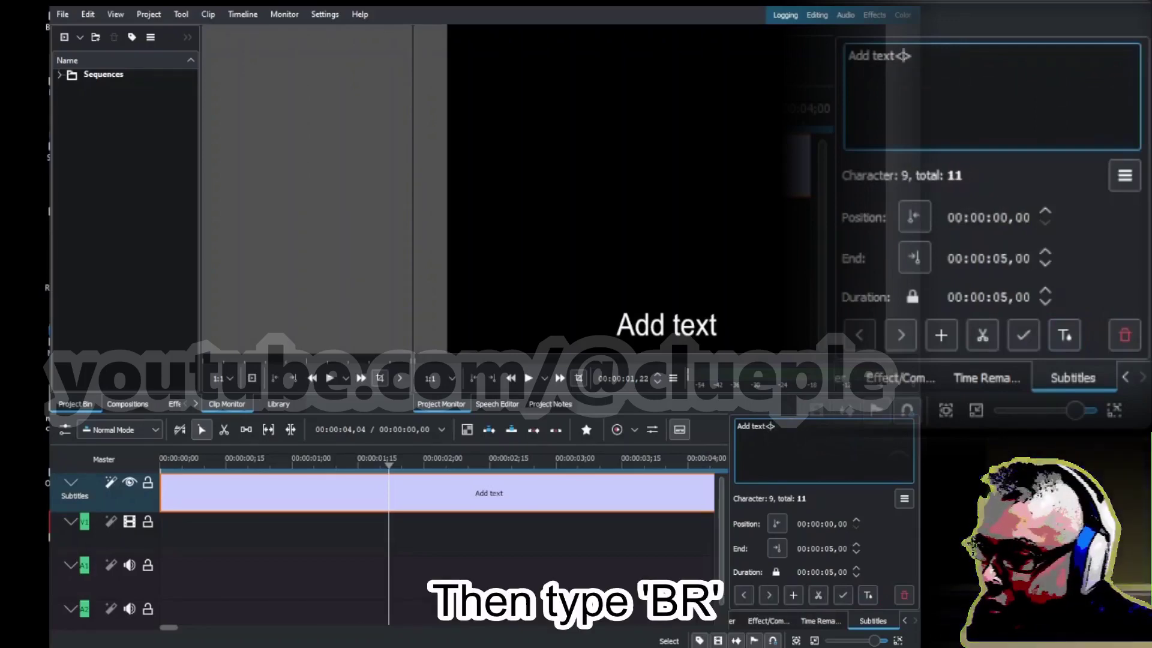
text(br>abc)
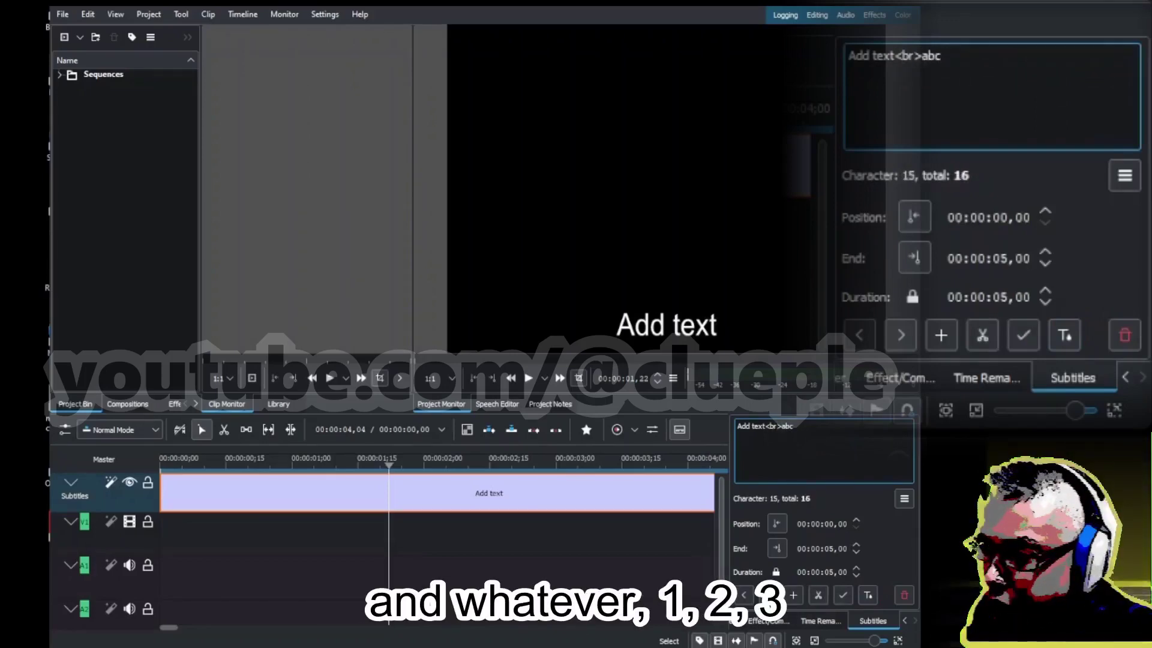
text(askf)
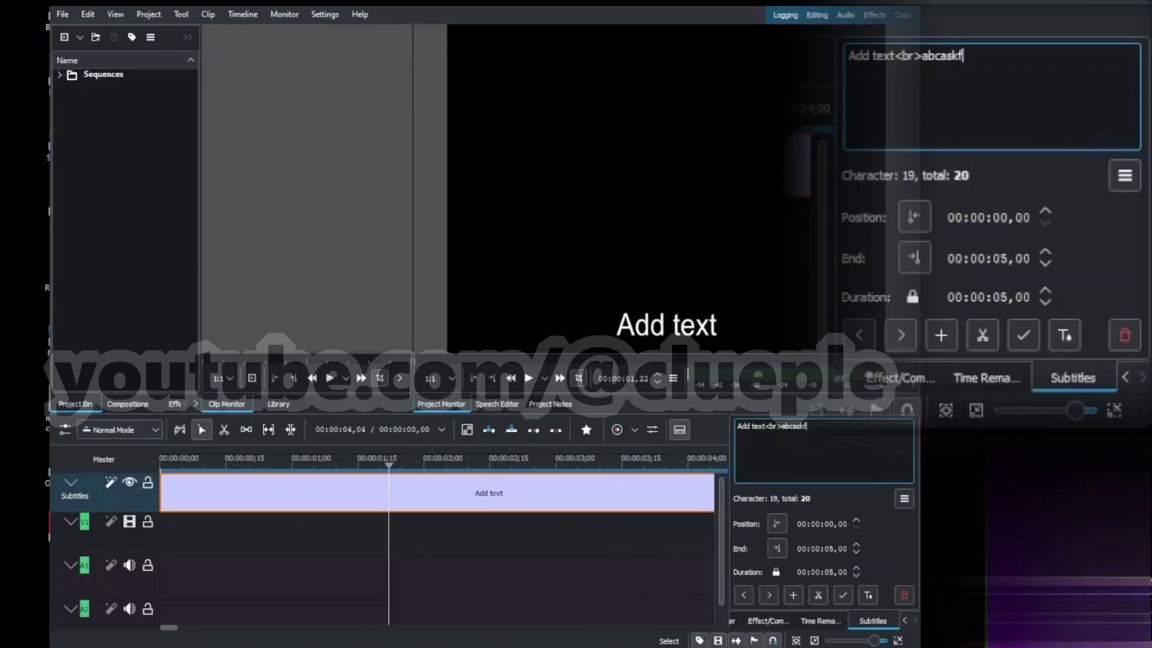
click(288, 467)
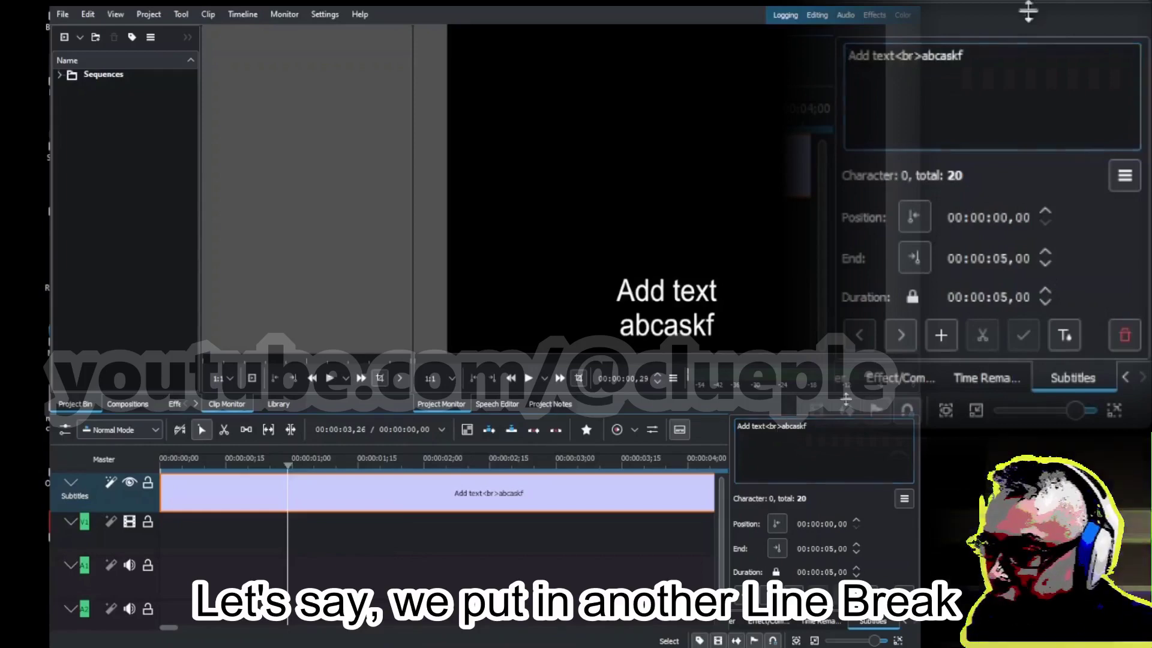
Step: Append "<br>123" to the subtitle text as a third line and preview it
click(831, 429)
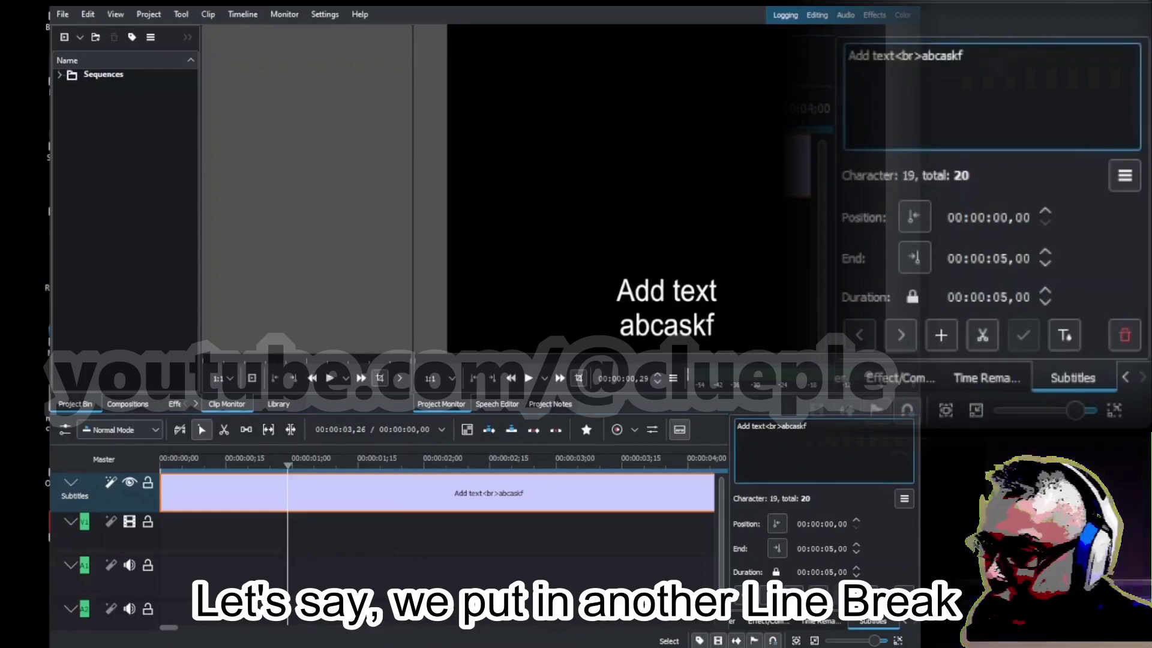
text(<br>123)
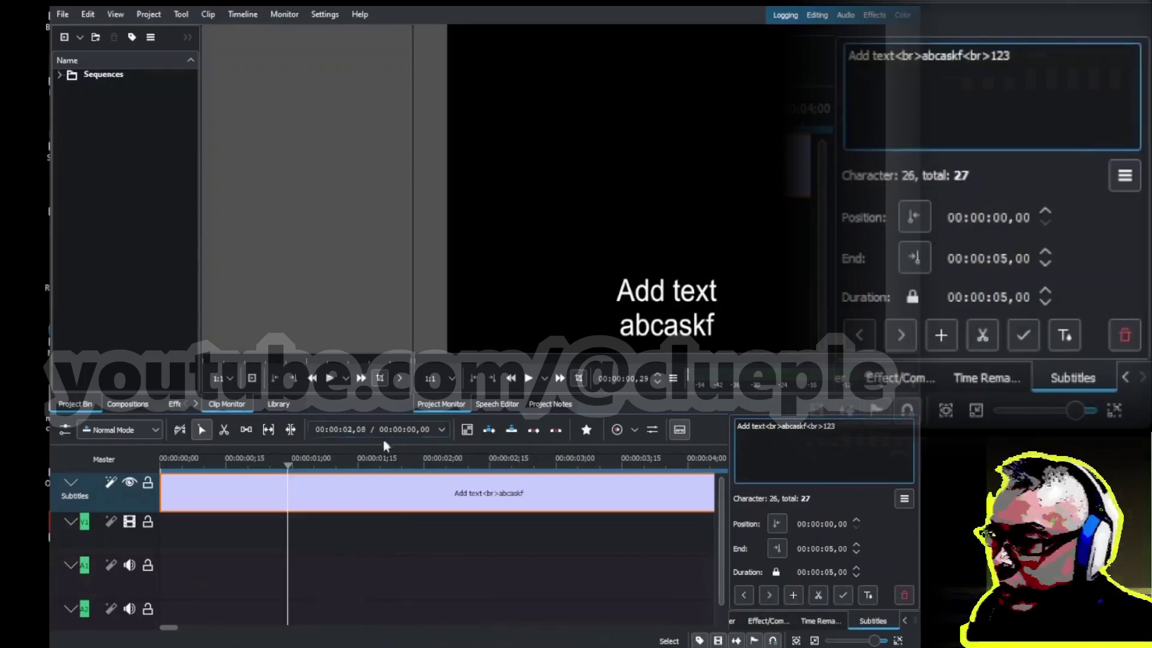
click(377, 457)
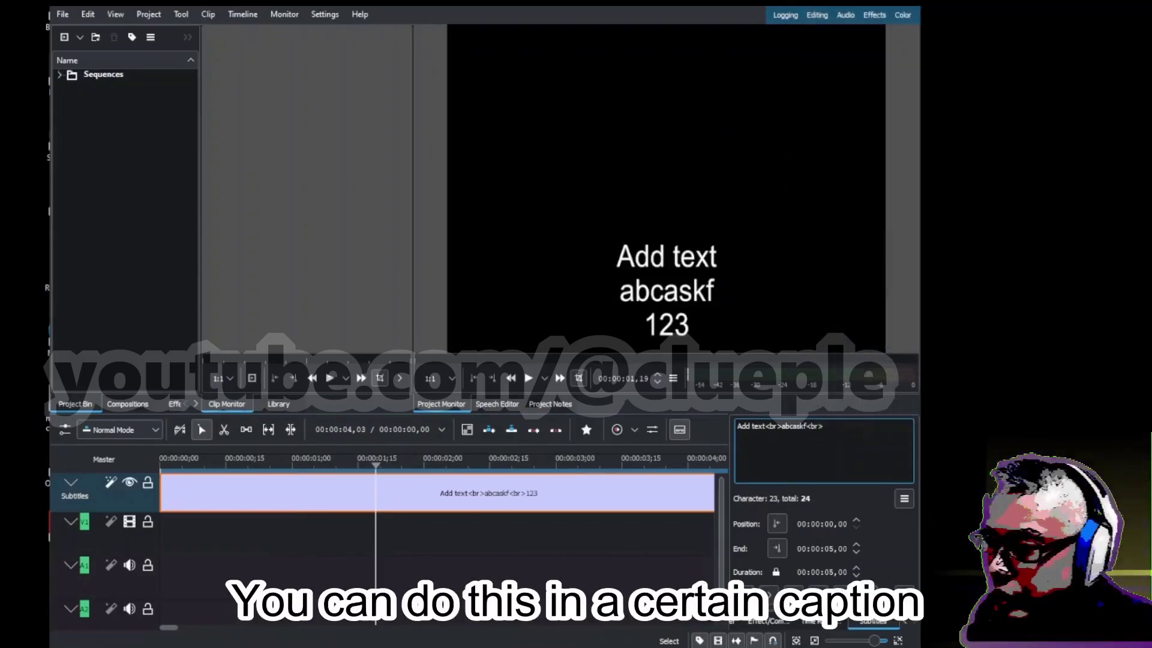
Step: Remove "123" from the first subtitle and add a second default subtitle at 00:00:06,17 on the timeline
key(ctrl+minus)
key(ctrl+minus)
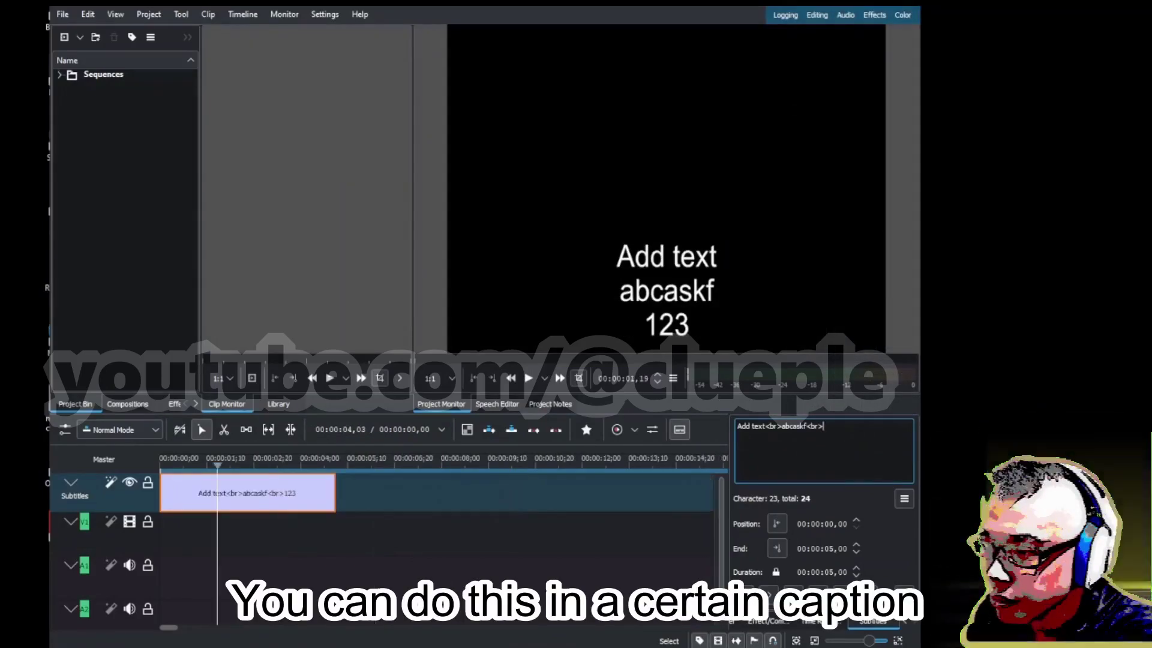
key(alt+Right)
drag(355, 464, 391, 463)
key(shift+s)
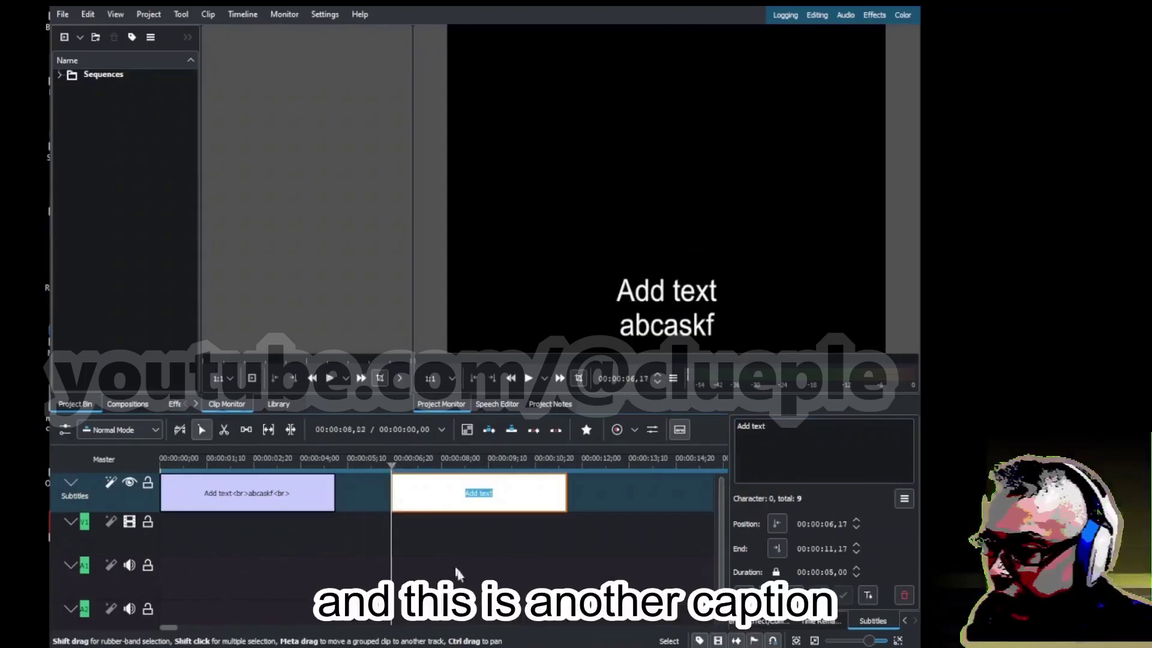
click(450, 467)
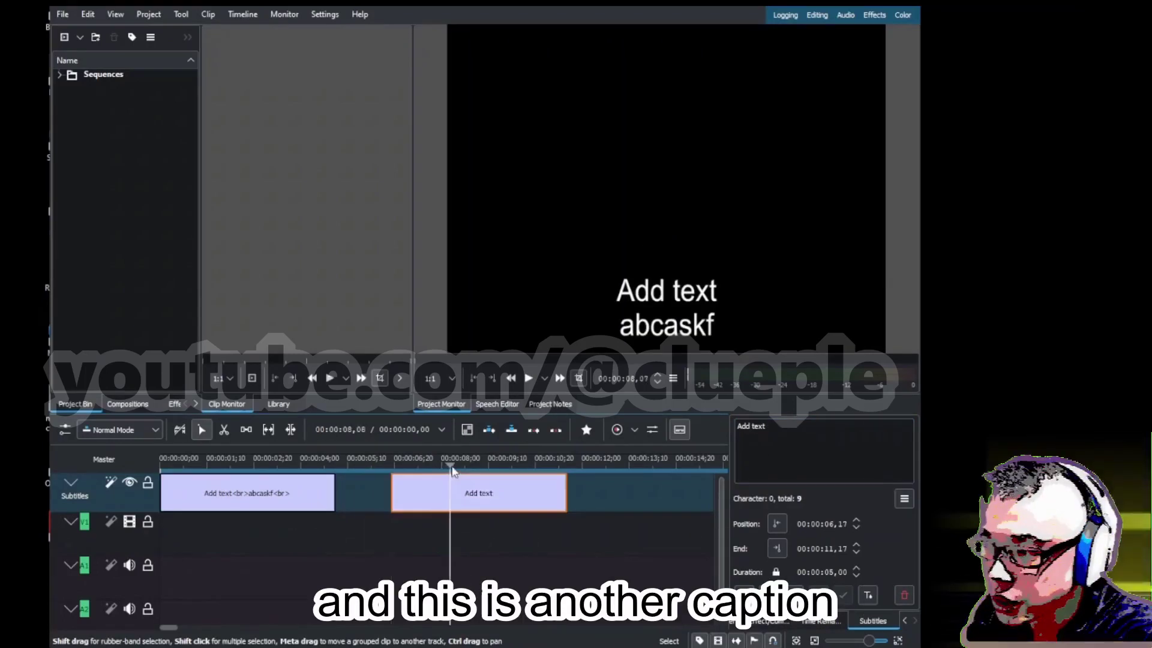
click(208, 465)
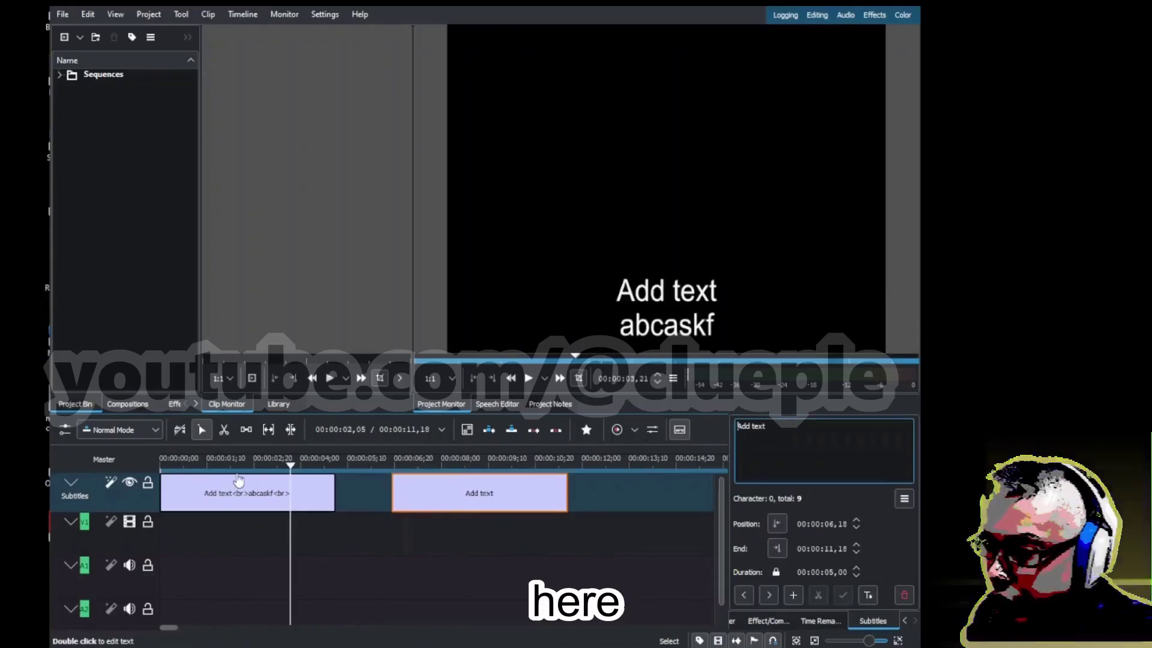
Step: Set the custom subtitle font size to 12pt and preview it on the second subtitle
click(870, 597)
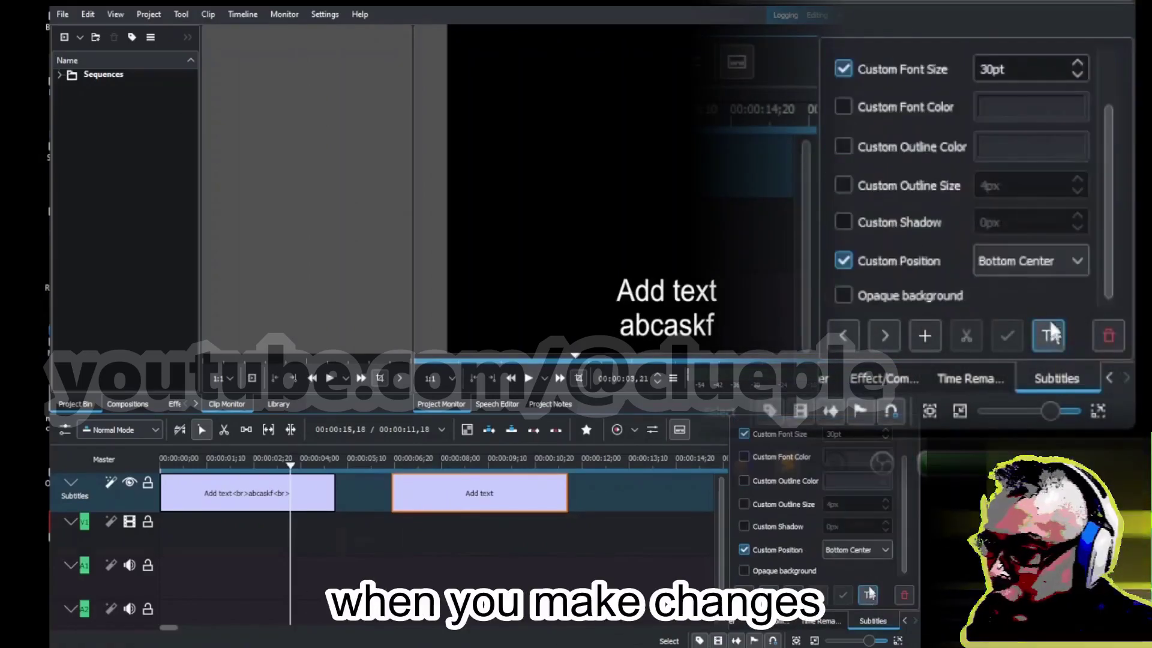
drag(860, 437, 799, 440)
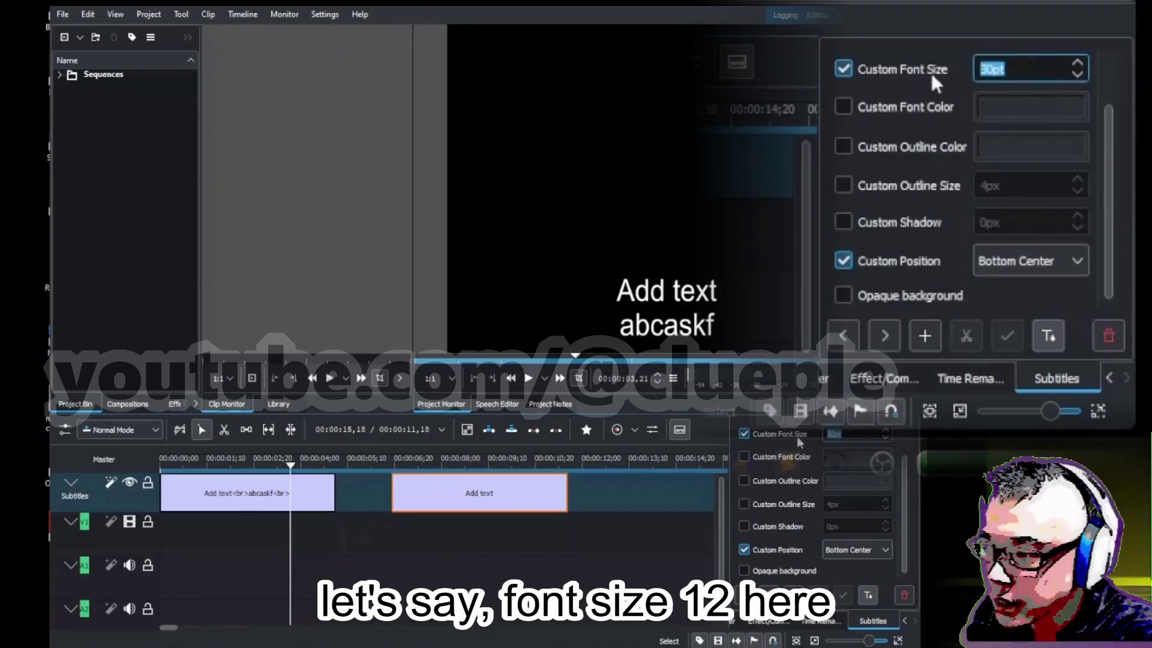
text(12)
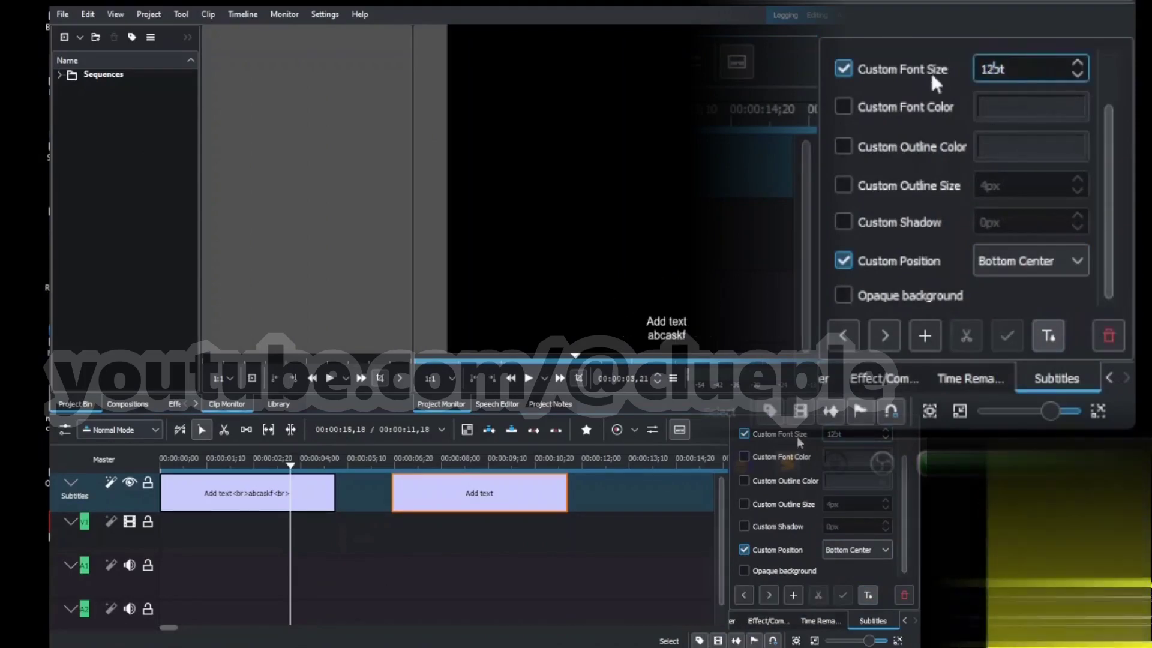
click(431, 462)
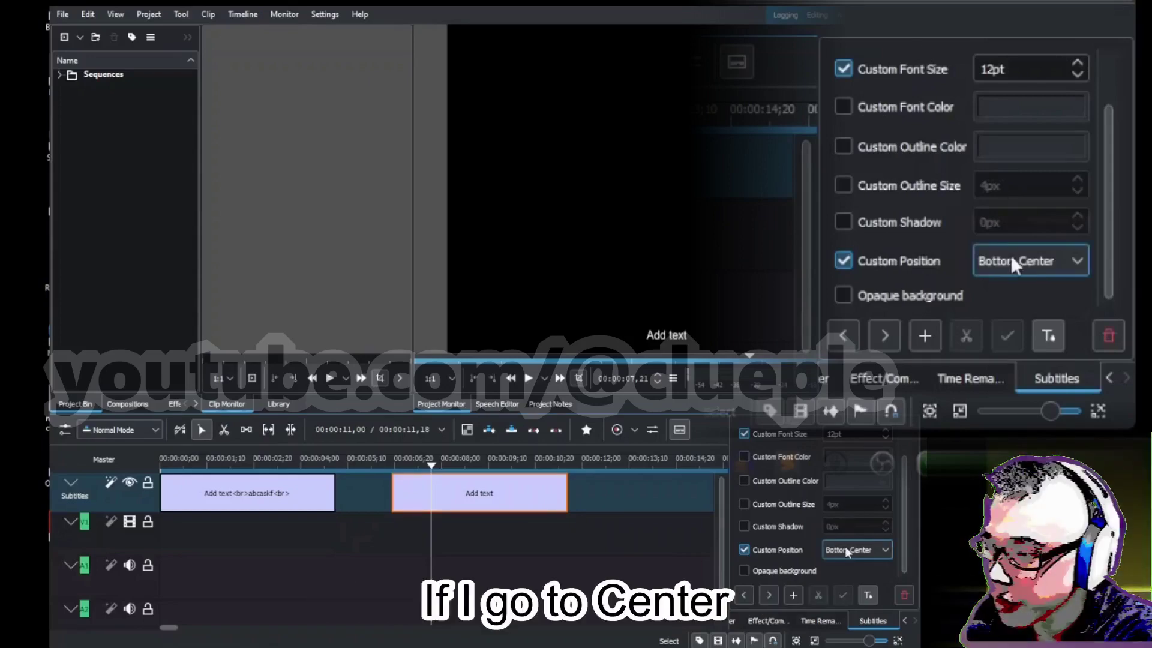
Step: Set the custom subtitle position to Center and preview both subtitles
click(1030, 267)
click(1020, 371)
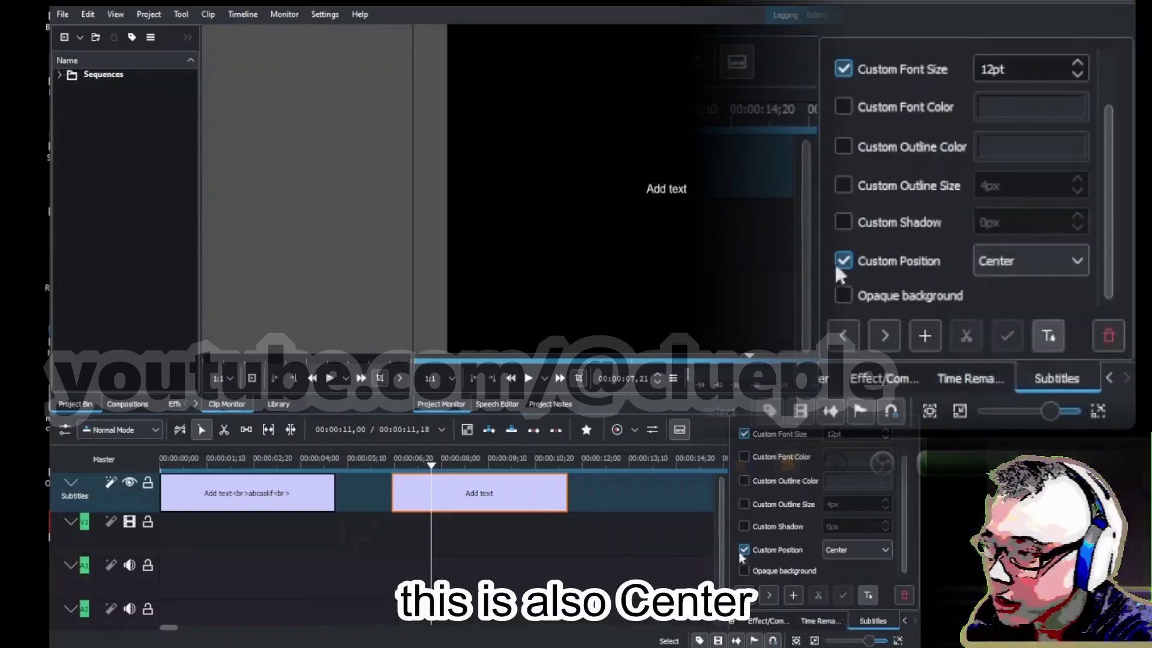
click(291, 461)
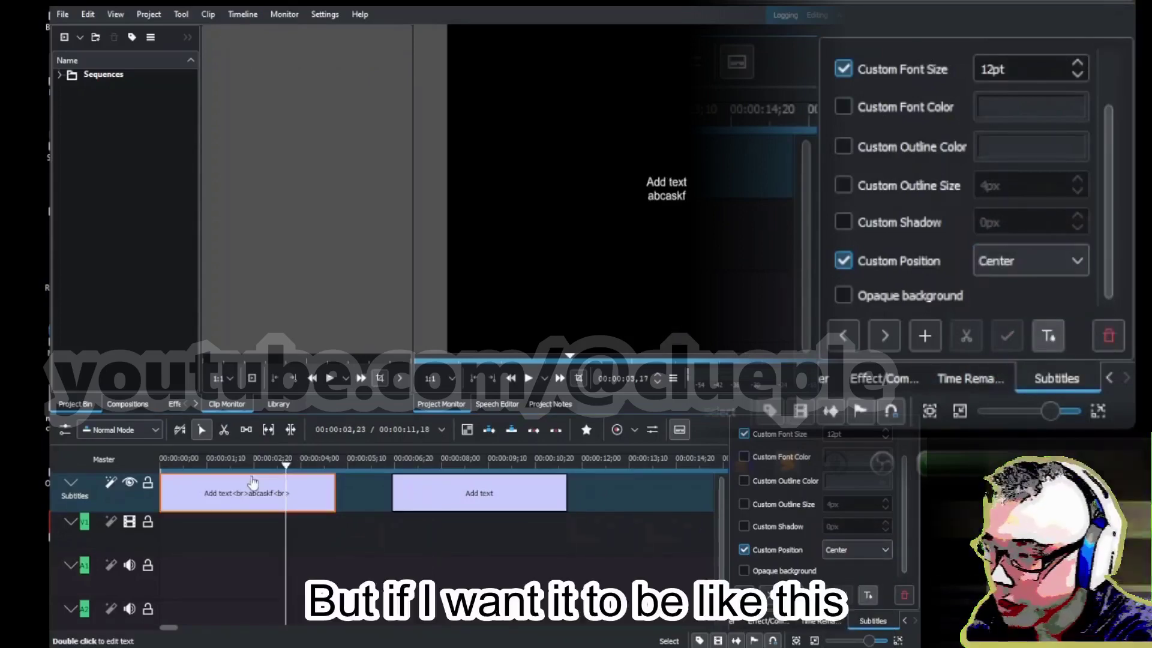
click(312, 498)
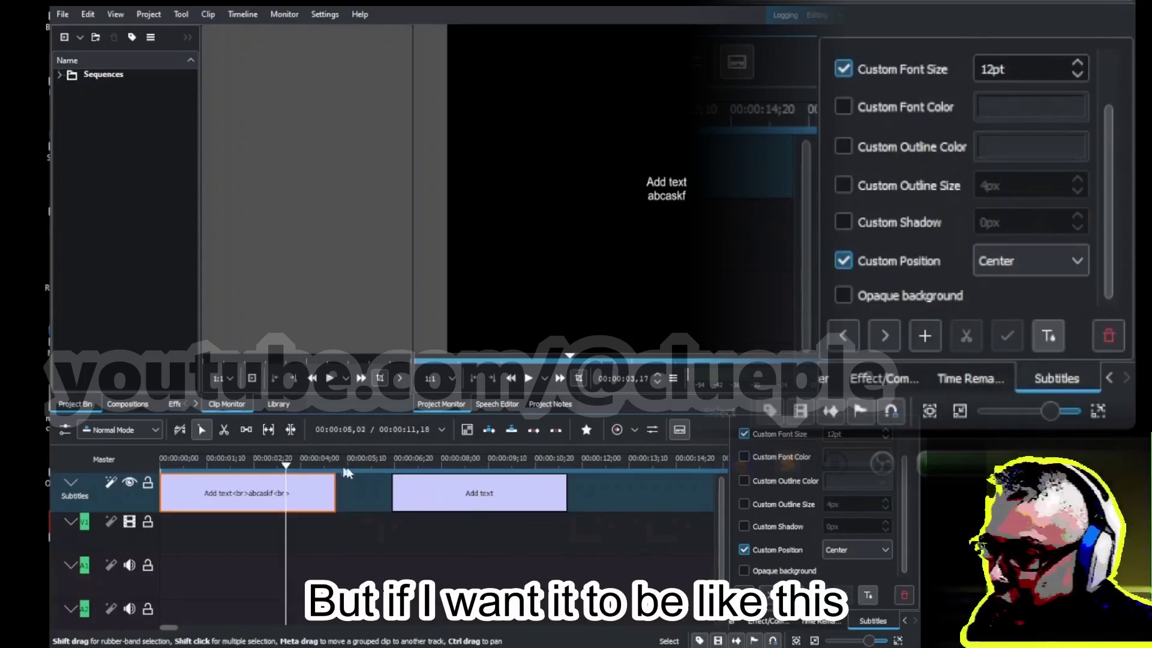
click(424, 468)
click(293, 468)
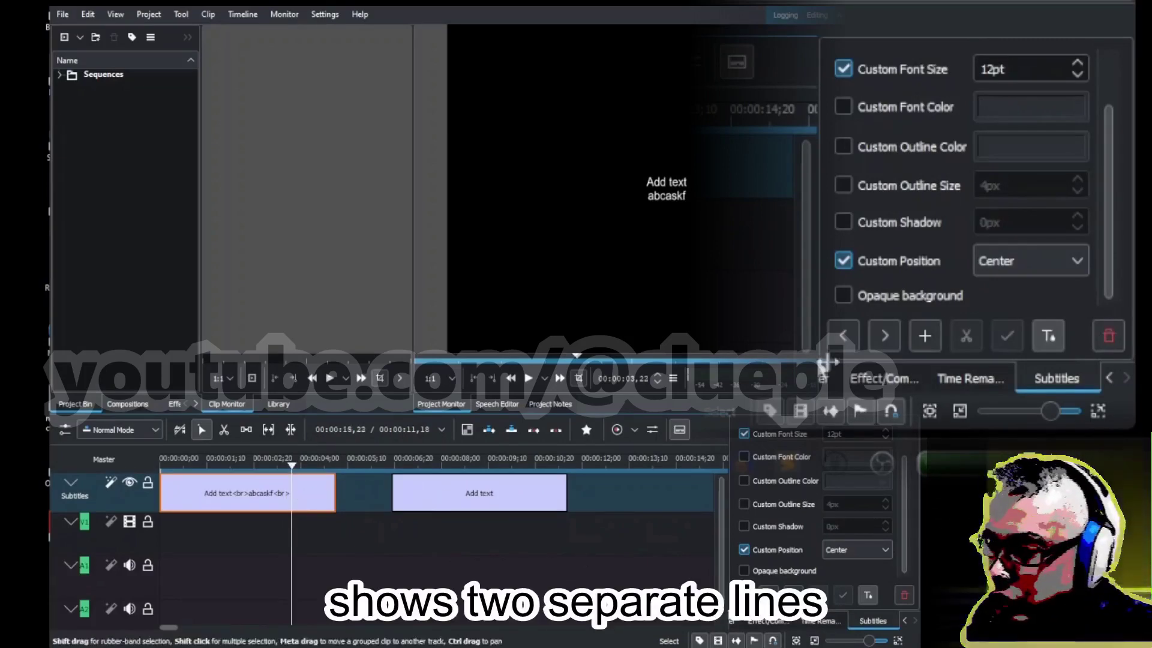
Step: Append "kdjdkf" after the last line break tag in the first subtitle and preview the three lines
click(868, 595)
click(997, 69)
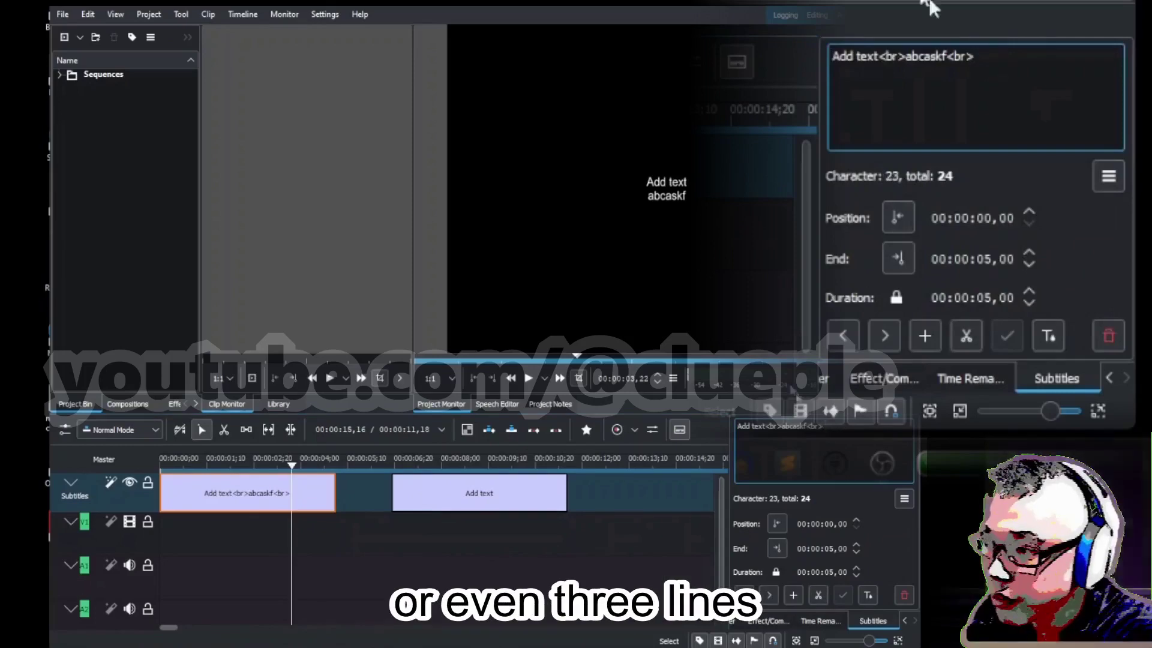
text(kdjdkf)
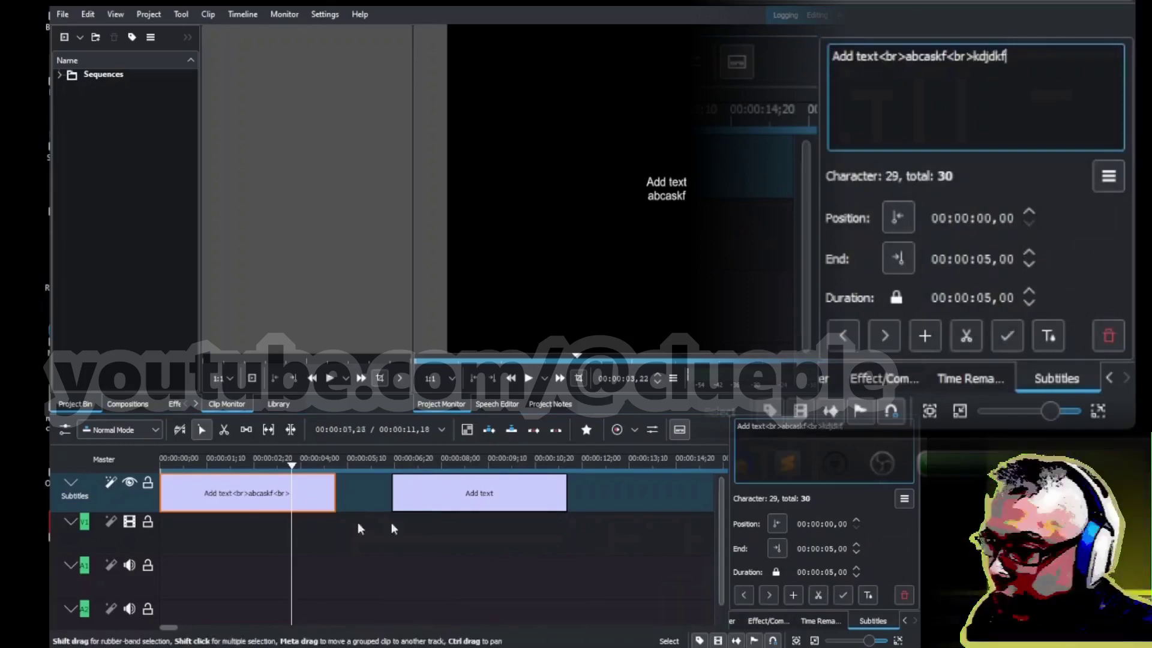
click(303, 459)
click(897, 69)
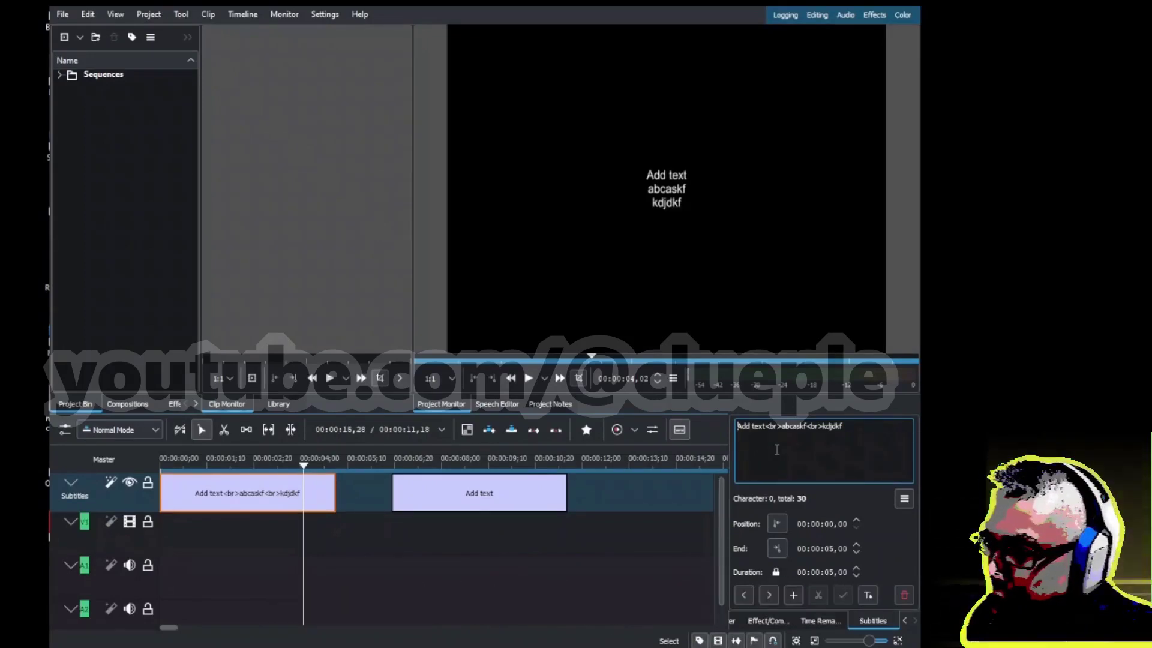
Step: Set the custom subtitle font size to 30pt and preview it on the first subtitle
click(867, 595)
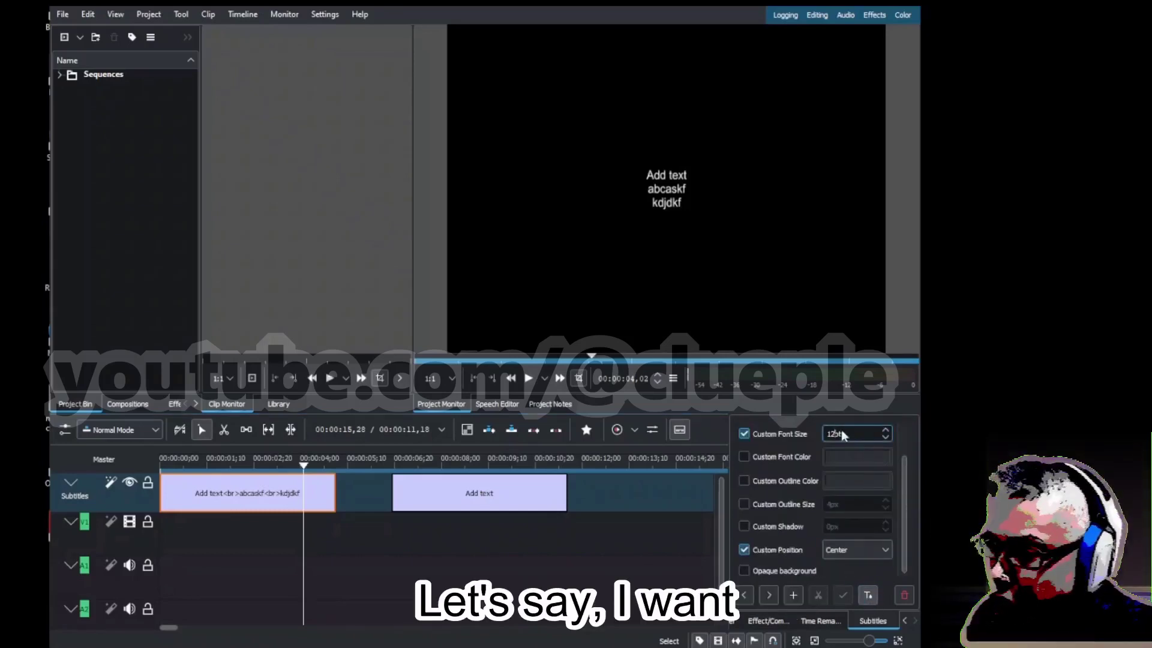
text(30)
click(307, 466)
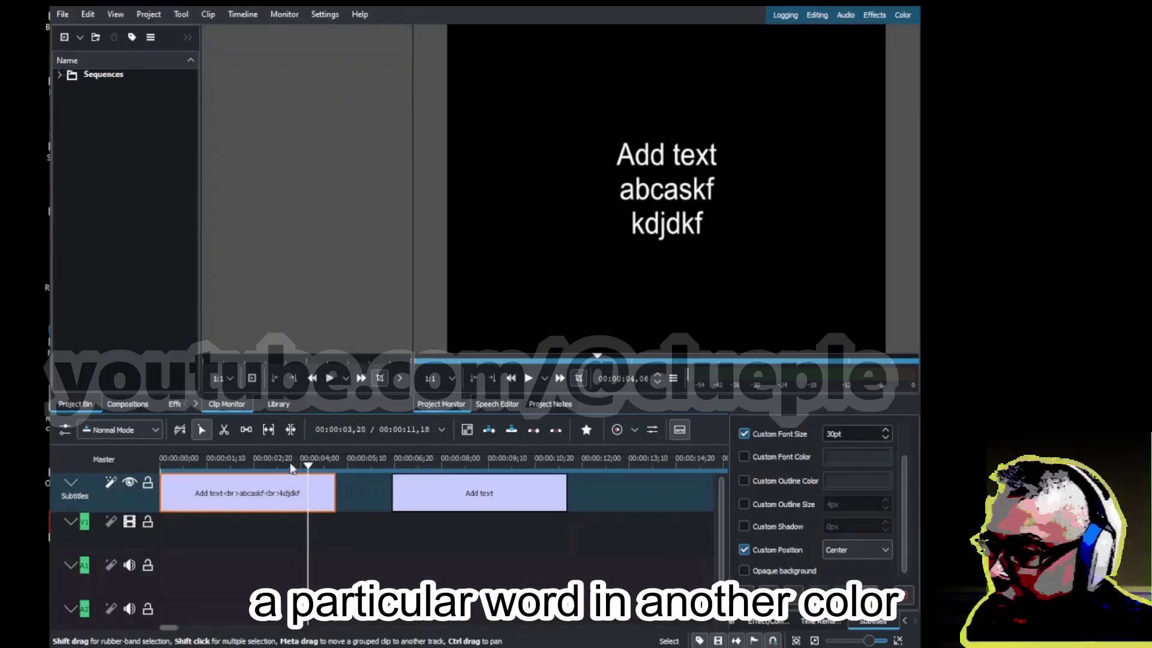
Step: Try to recolor the word "text" in the second subtitle with a hand-written font tag using the color #fffff
click(461, 468)
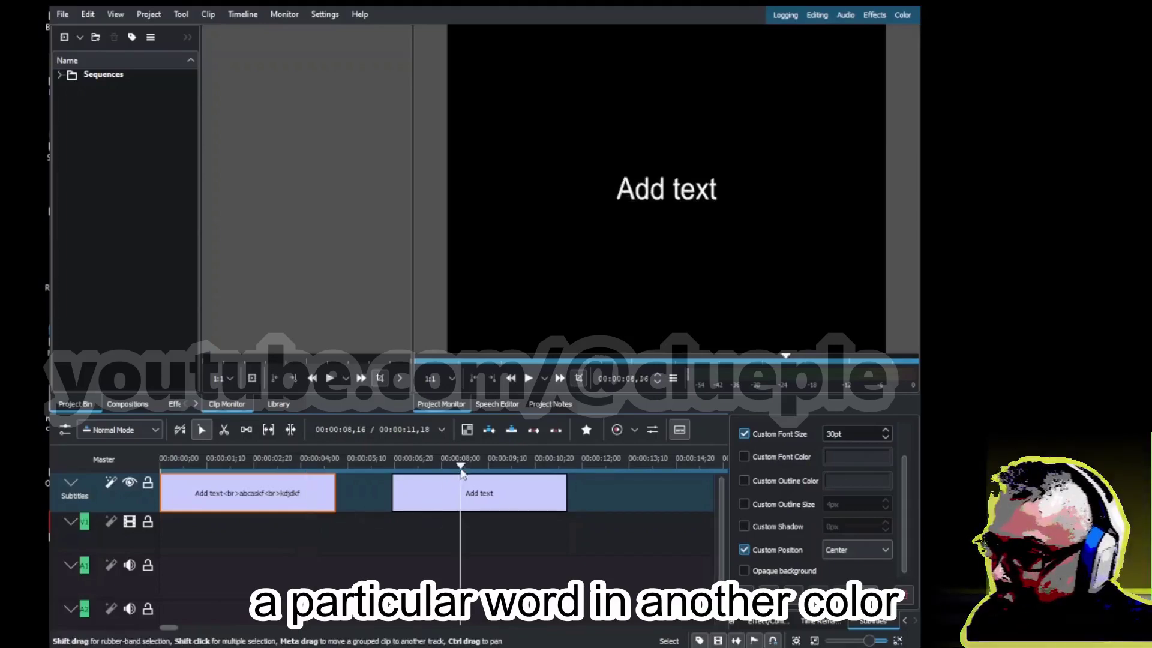
click(477, 506)
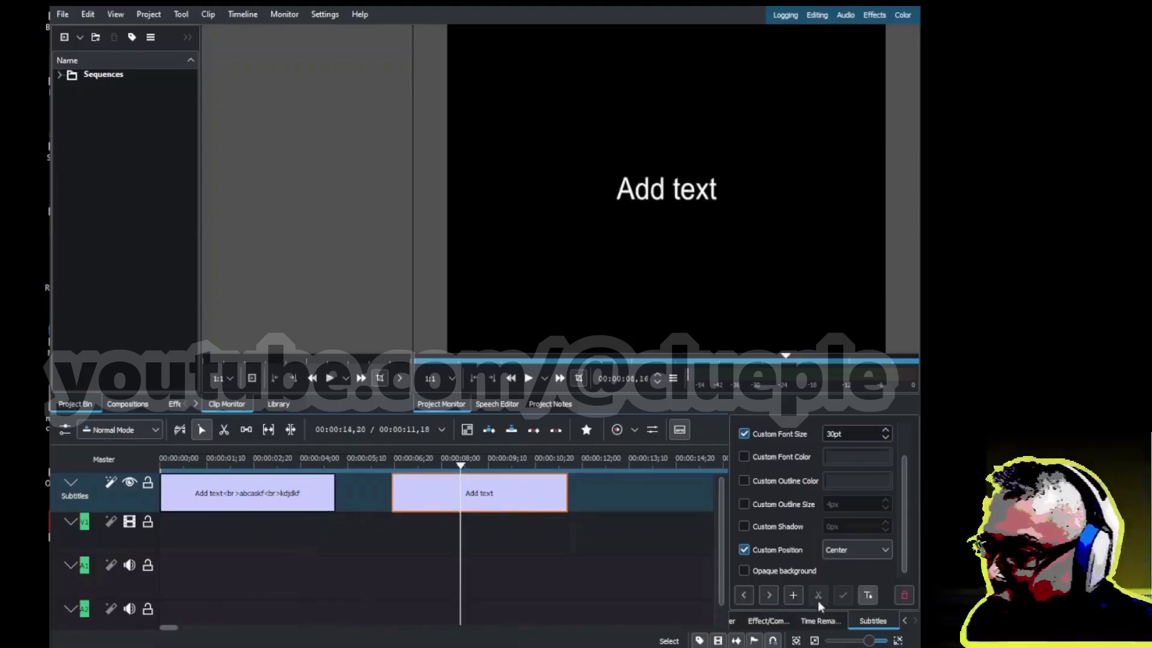
scroll(809, 492, up, 5)
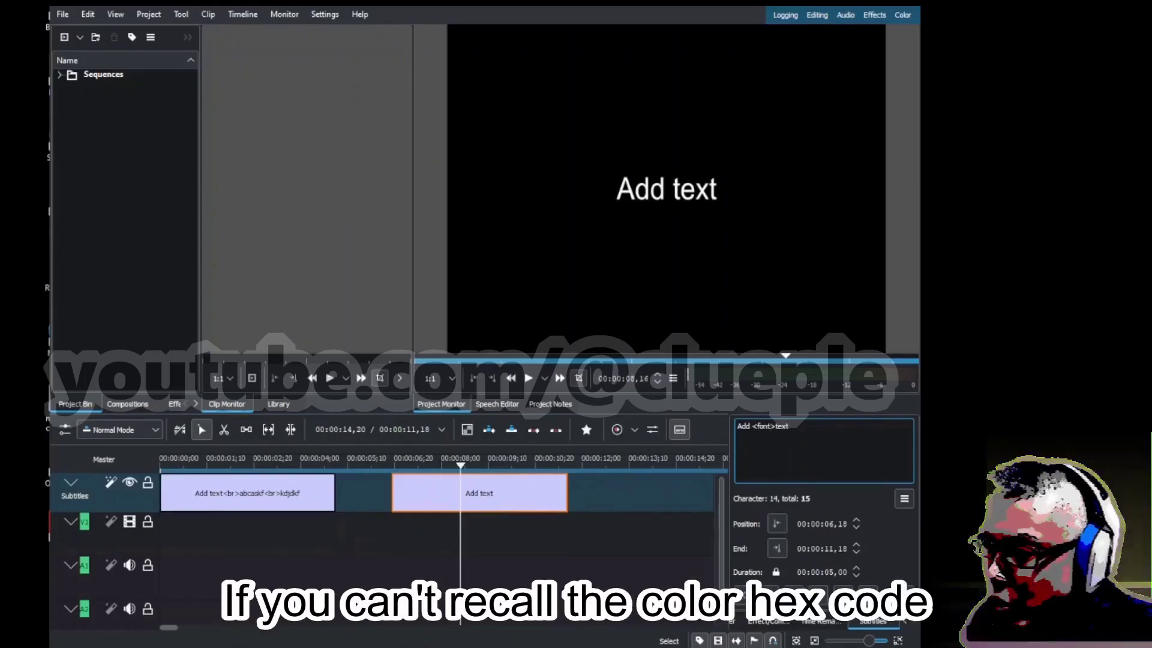
text(#fffff)
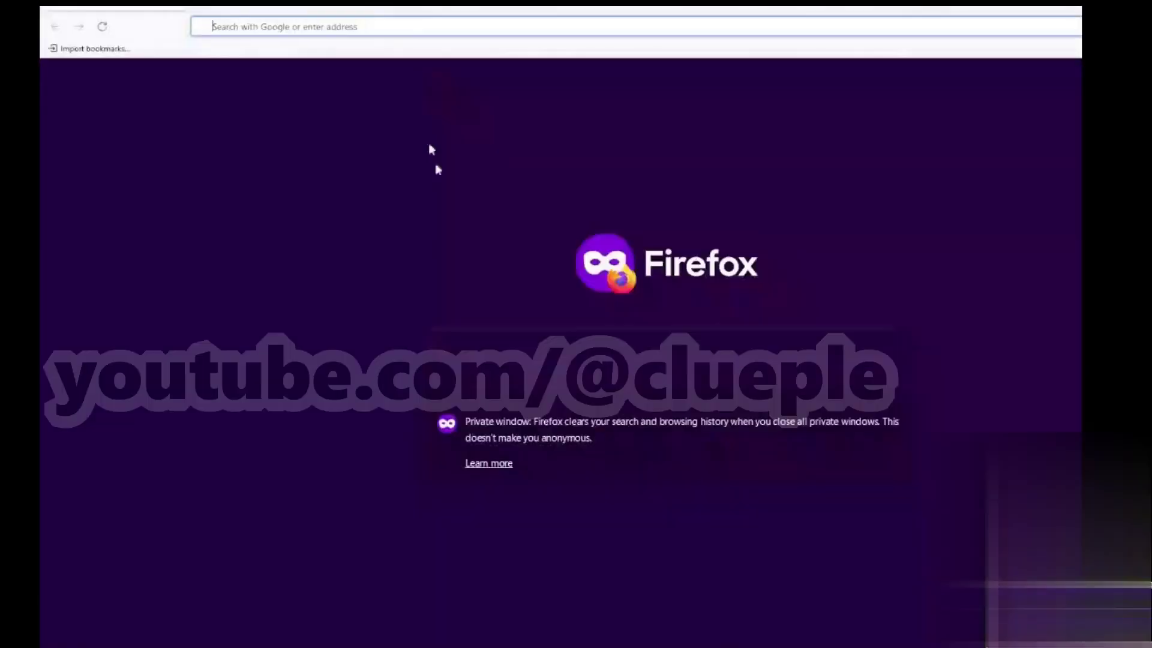
Step: Switch to Firefox, search the web for "kdenlive subtitle style" and open the Kdenlive Manual's Subtitles page
click(282, 27)
text(kdenlive )
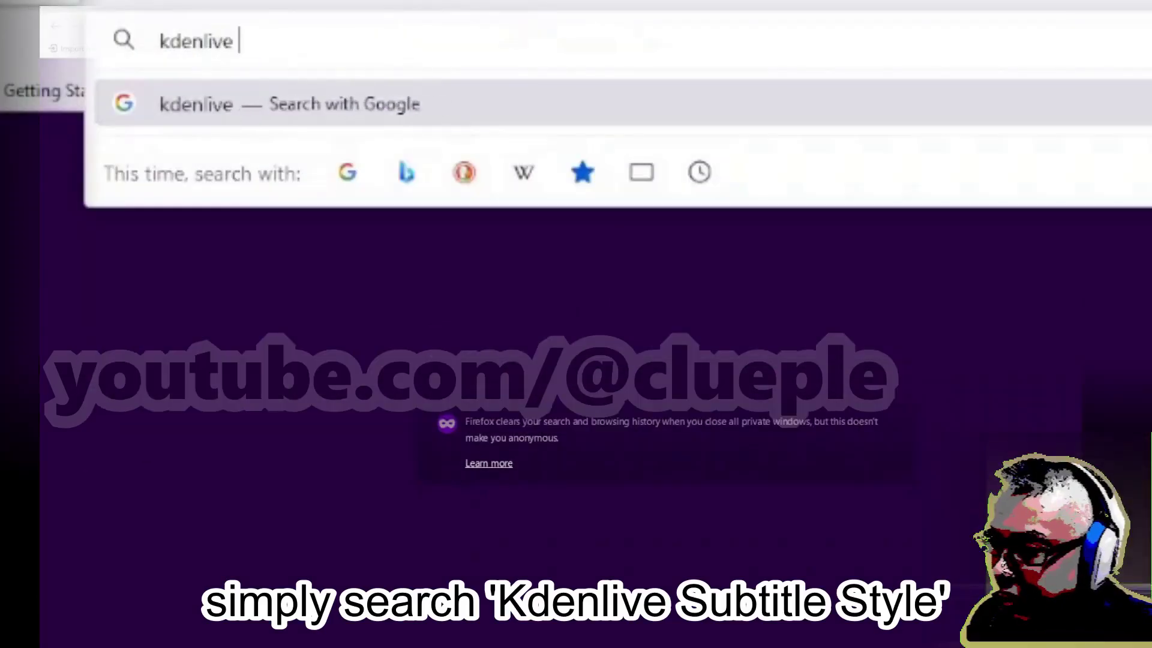
text(subtitle )
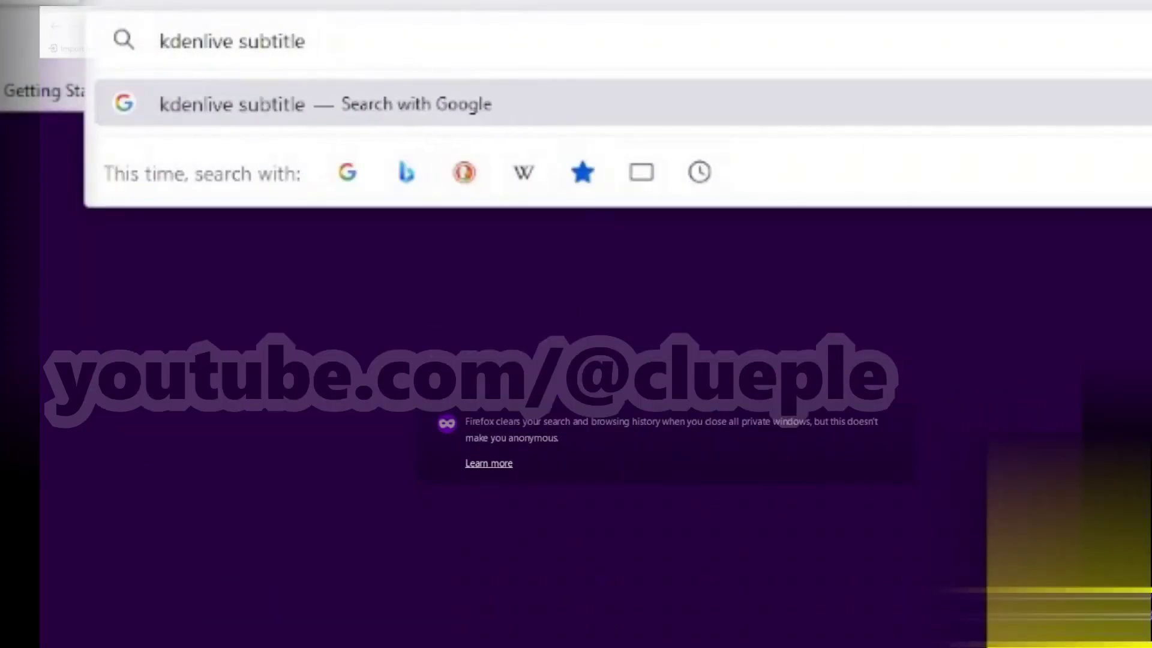
text(style)
key(Return)
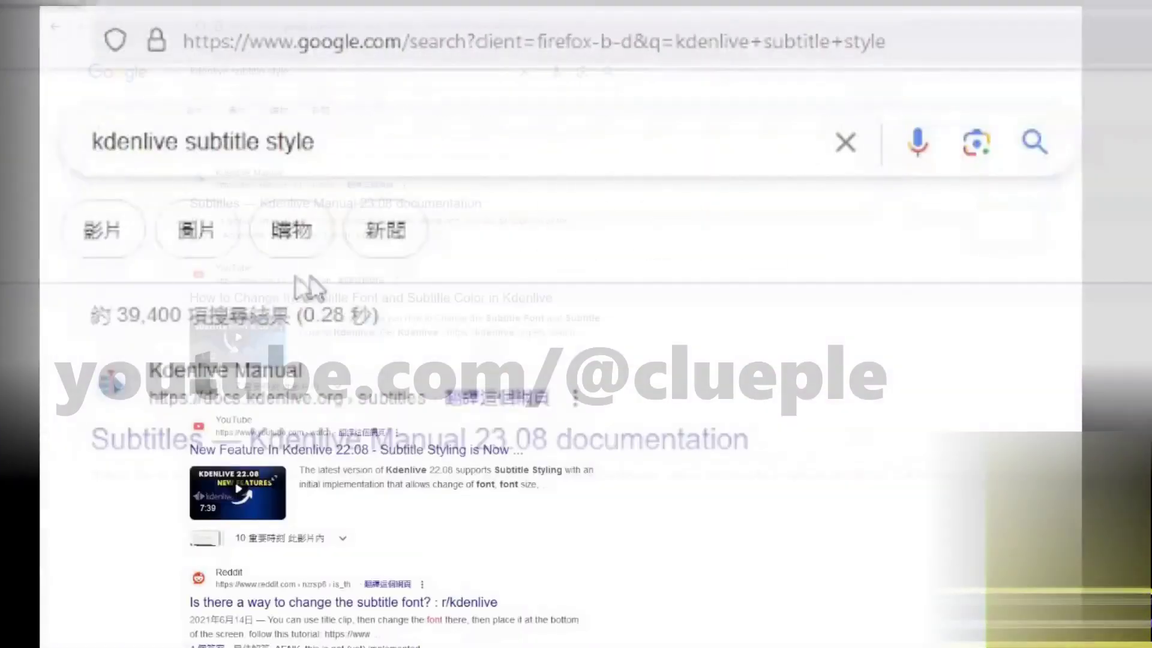
click(180, 438)
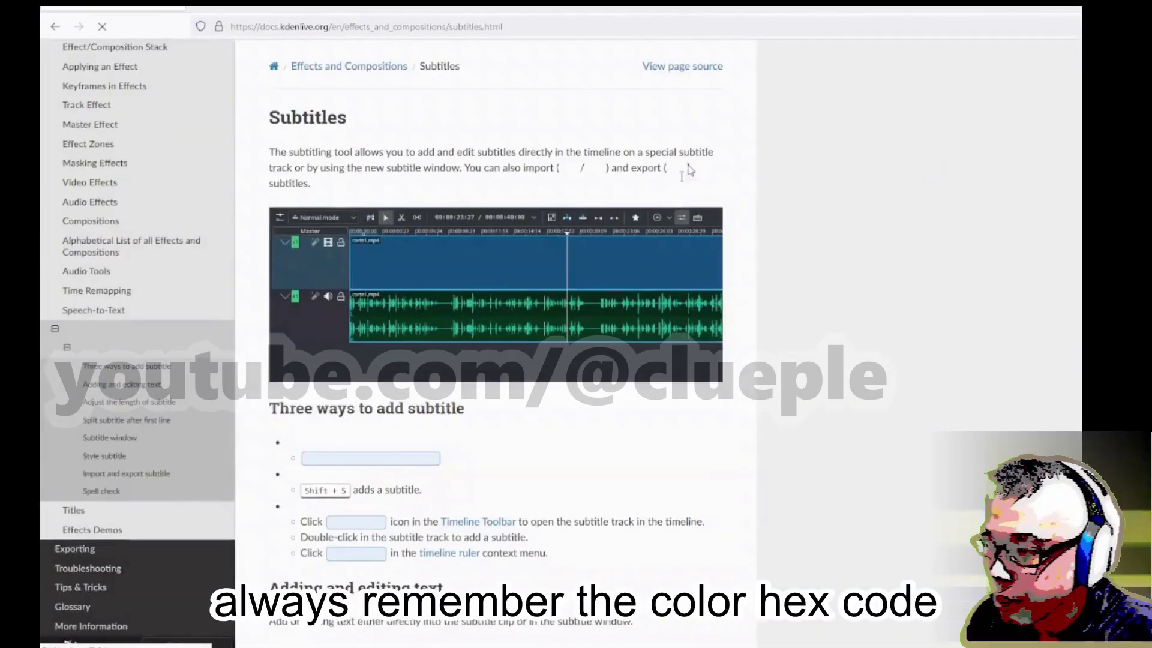
Step: Find "style" on the manual page and copy the green font color example from the SRT markup tip
scroll(652, 485, down, 8)
scroll(652, 484, down, 10)
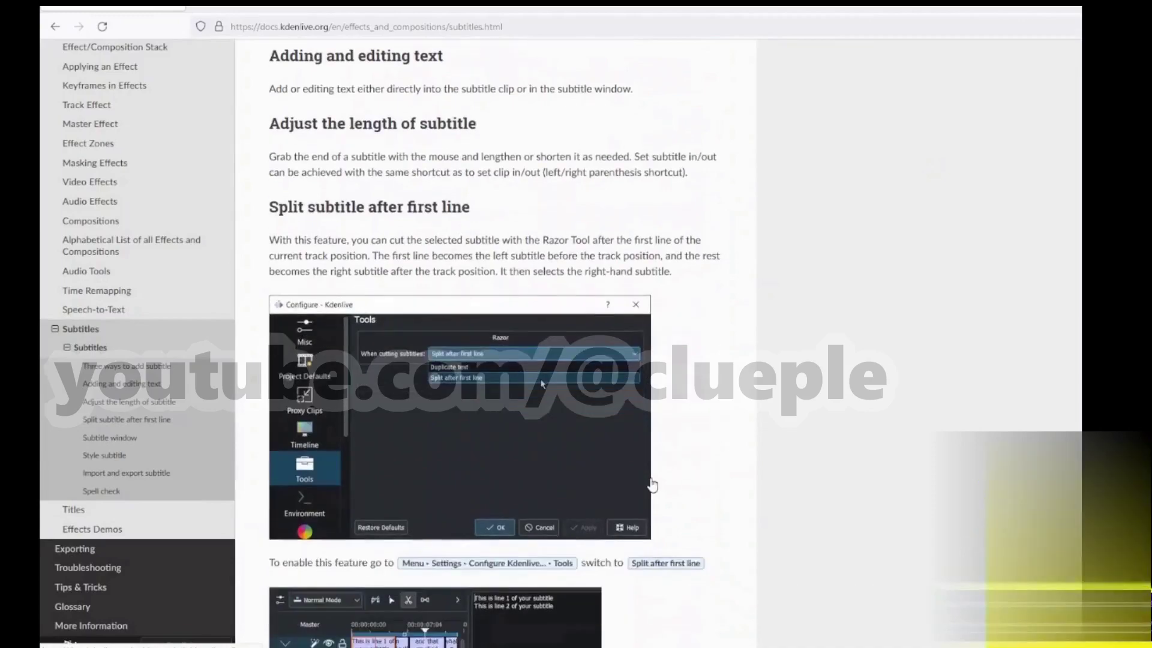
scroll(690, 458, down, 10)
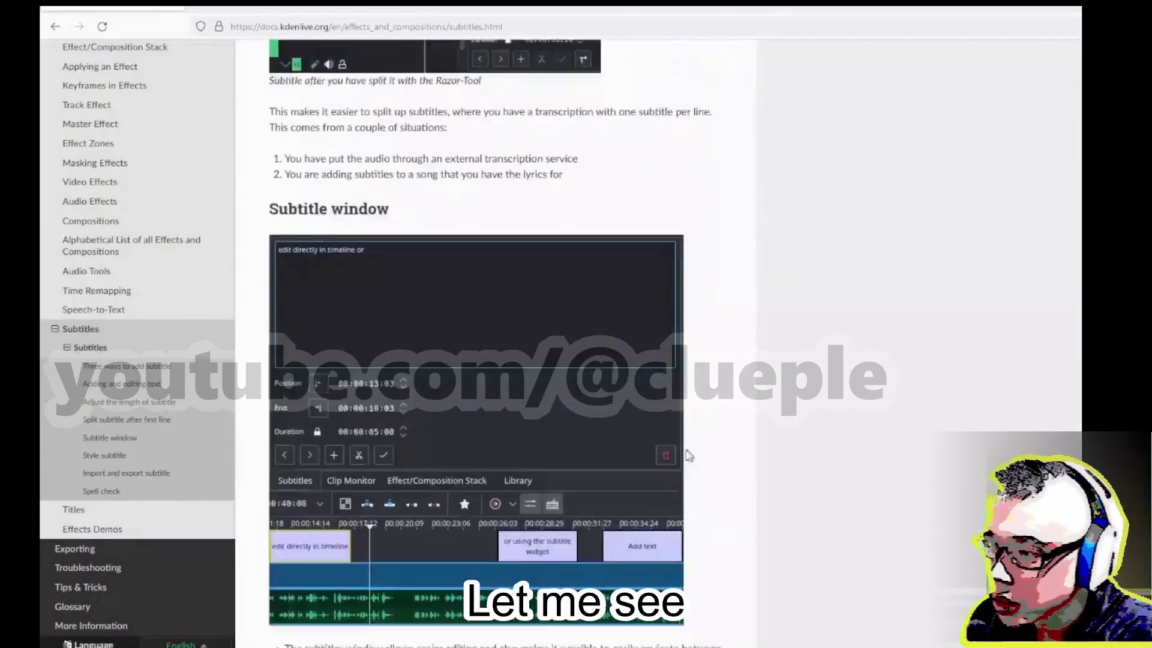
key(ctrl+f)
text(style)
key(Return)
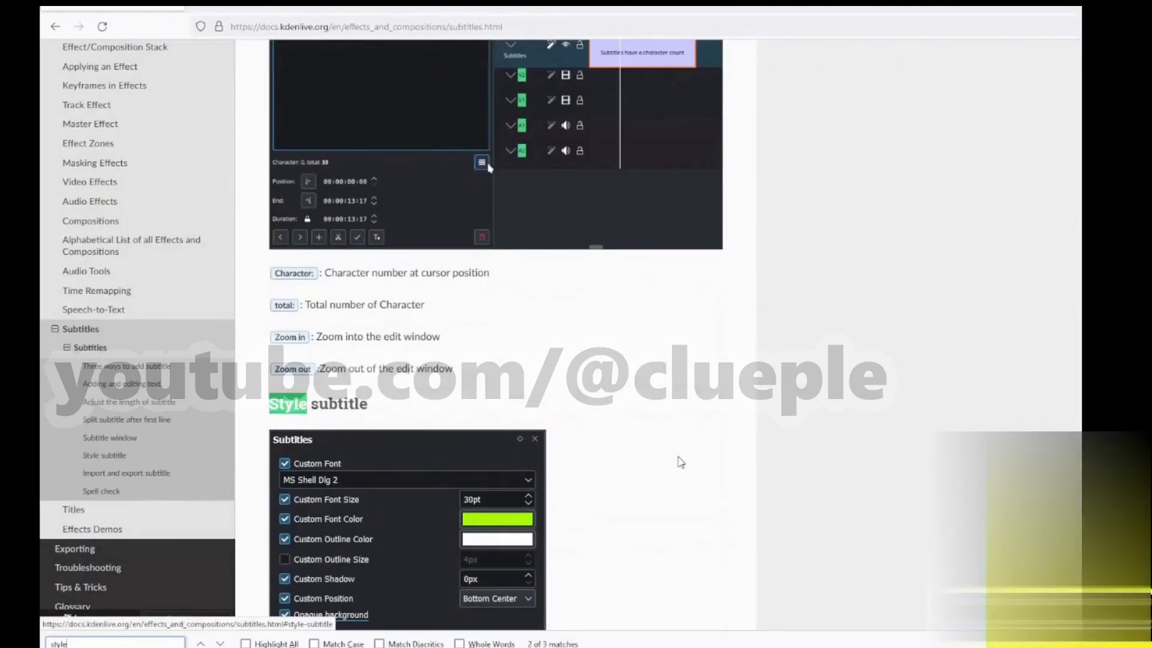
key(Return)
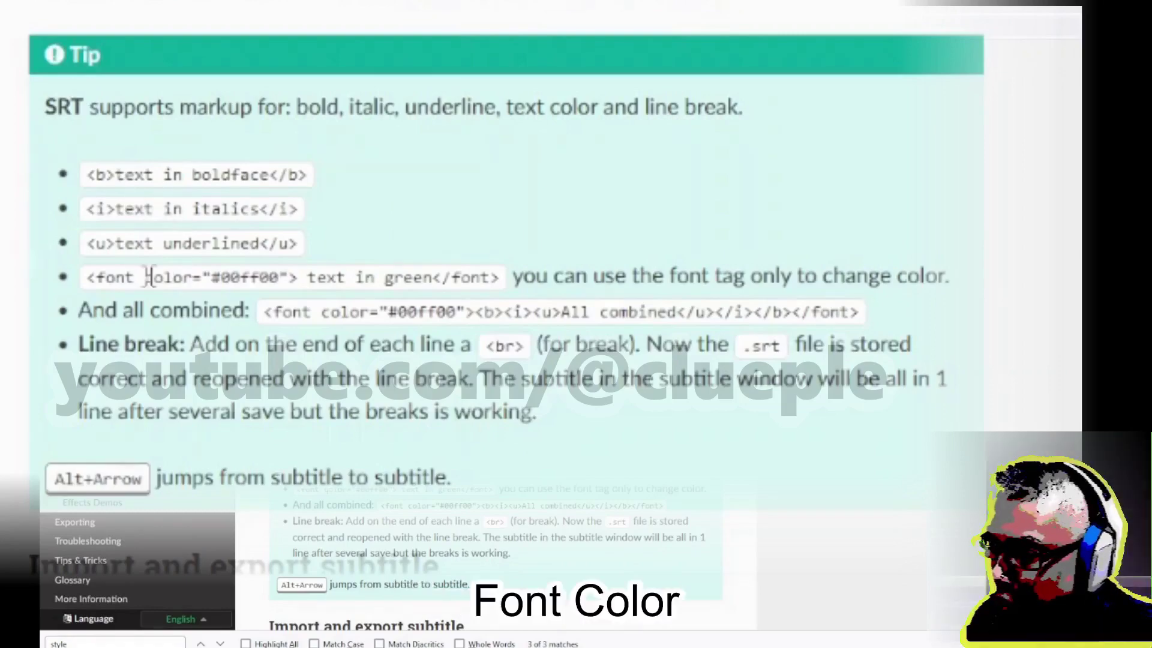
drag(84, 278, 499, 278)
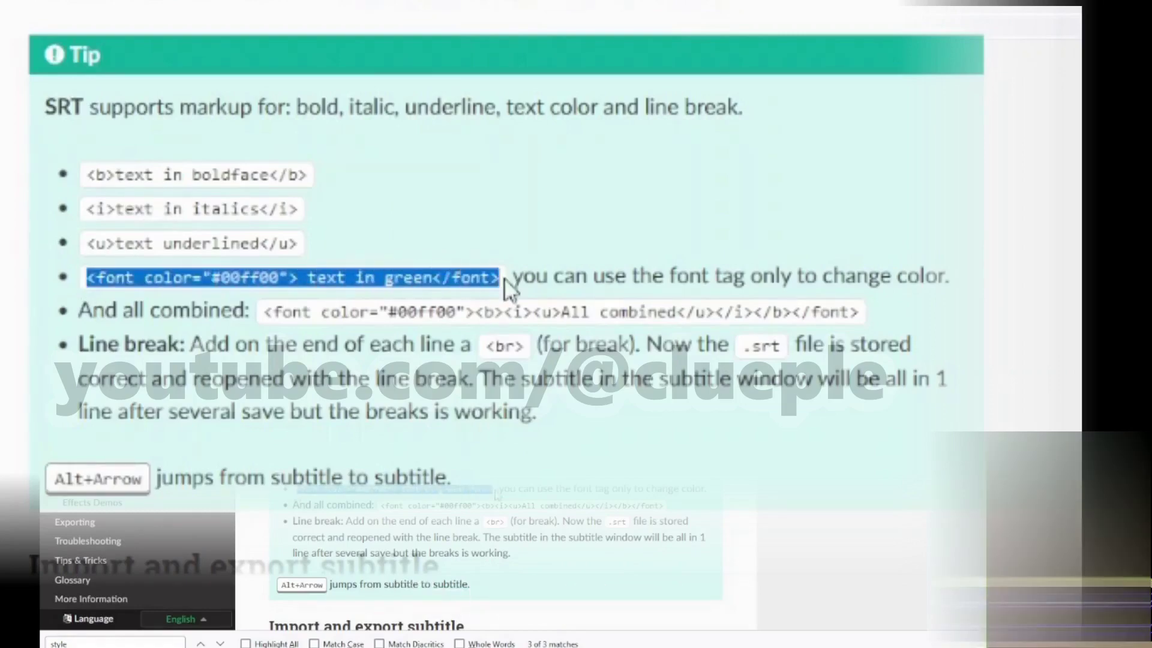
key(ctrl+c)
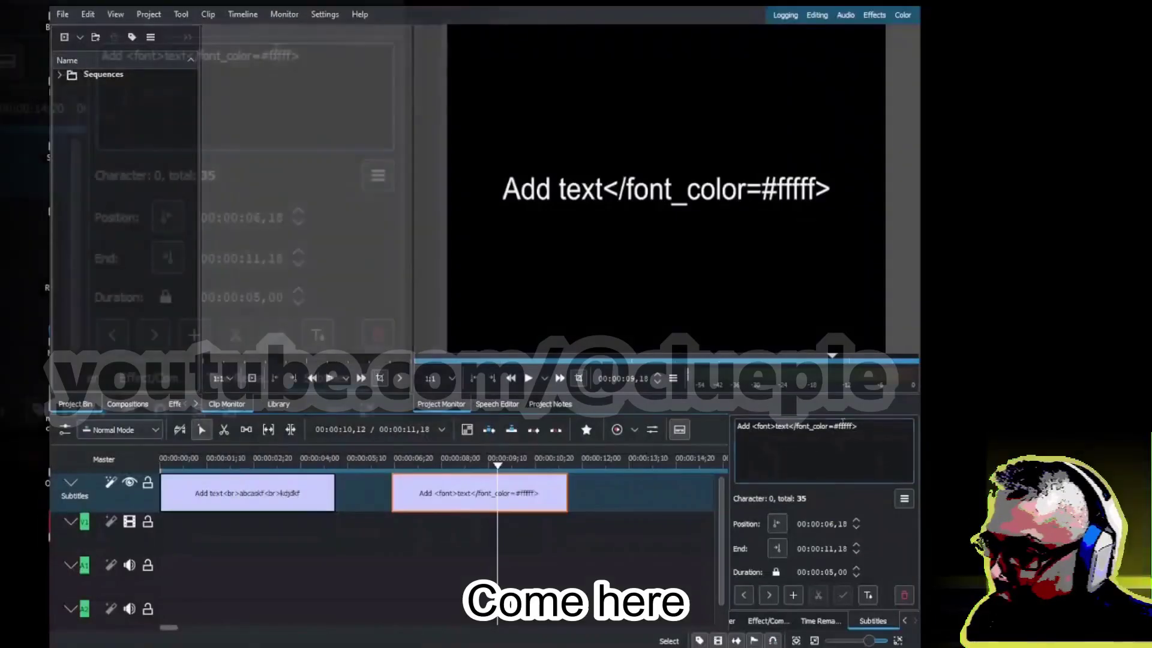
Step: In Kdenlive, replace everything after "Add" in the second subtitle with the copied <font color="#00ff00"> text in green</font>
key(BackSpace)
key(BackSpace)
key(BackSpace)
key(BackSpace)
key(BackSpace)
key(BackSpace)
key(BackSpace)
key(BackSpace)
key(BackSpace)
key(BackSpace)
key(BackSpace)
key(BackSpace)
key(BackSpace)
key(BackSpace)
key(BackSpace)
key(BackSpace)
key(BackSpace)
key(BackSpace)
key(BackSpace)
key(BackSpace)
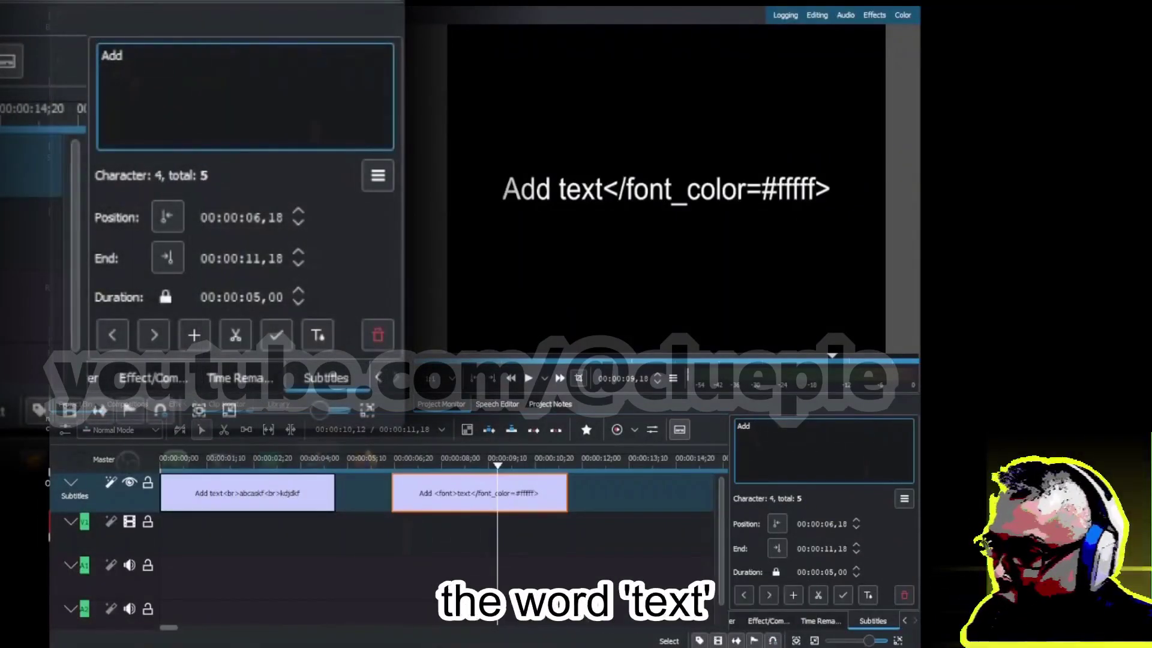
key(ctrl+v)
Step: Insert "123" directly after the word "text" inside the second subtitle's font tag
key(Left)
key(Left)
key(Left)
key(Left)
key(Left)
key(Left)
key(Left)
key(Left)
key(Left)
key(Left)
key(Left)
key(Left)
key(Left)
key(Left)
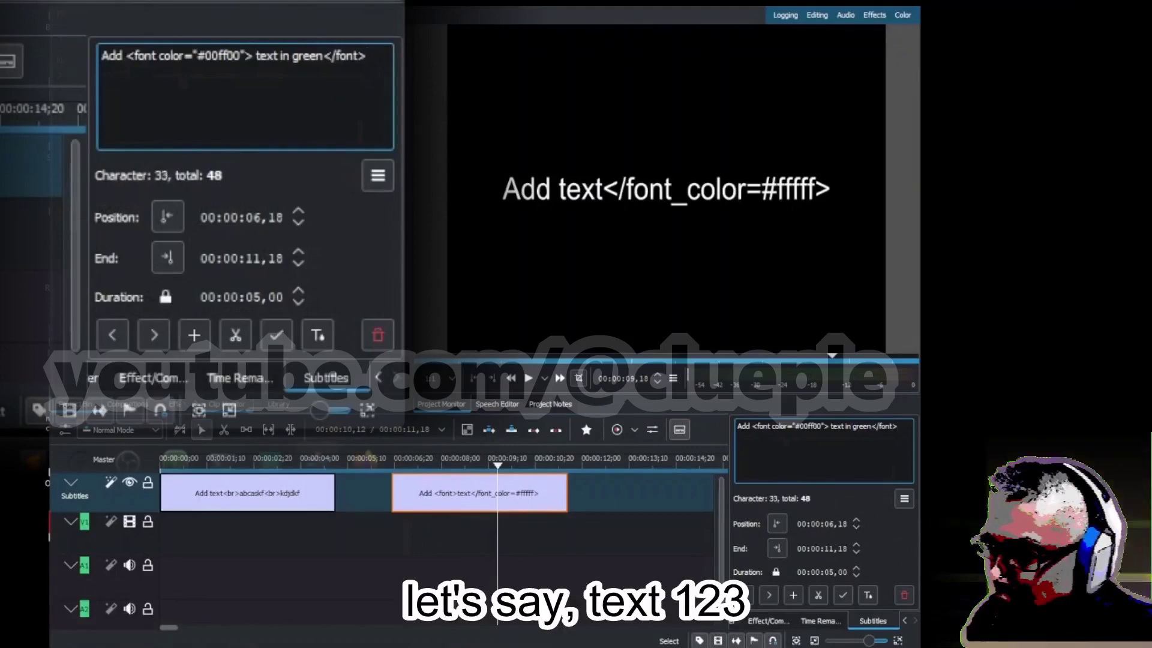
text(12)
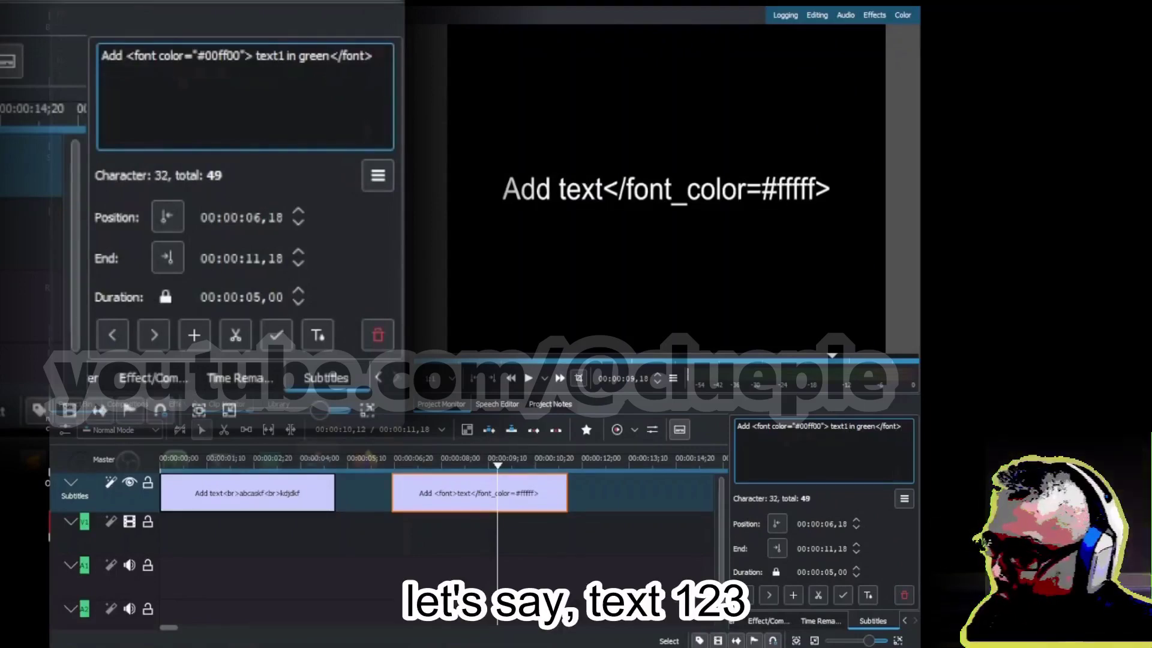
text(3)
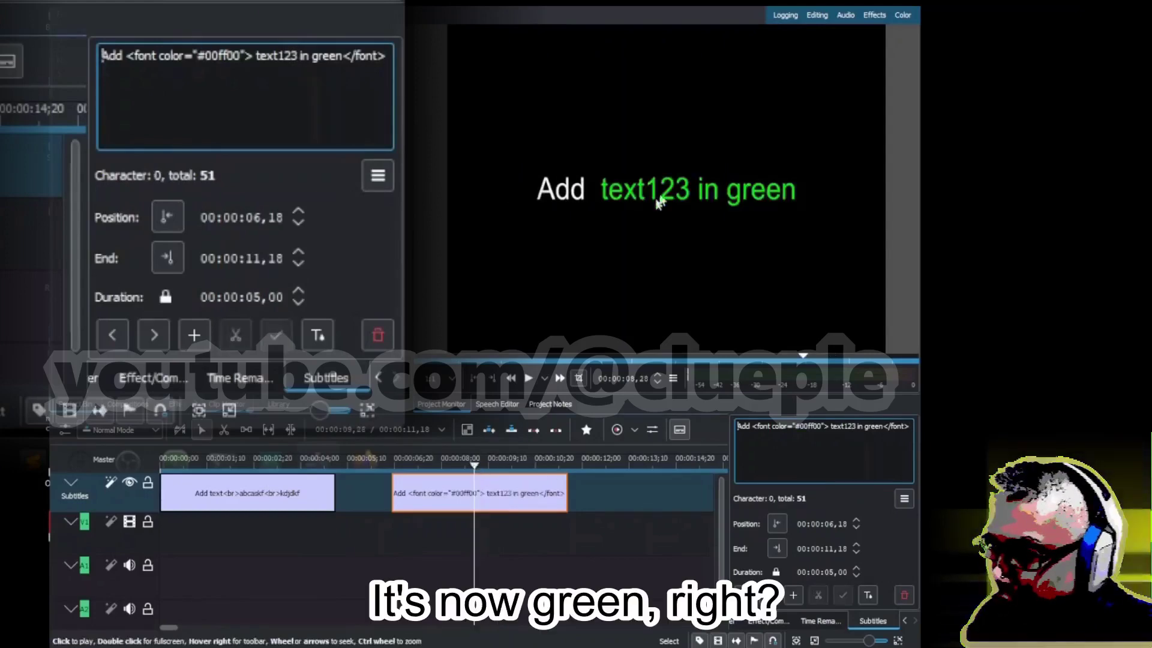
Step: Remove "123" after "text" in the second subtitle and preview the subtitle on the timeline
click(286, 57)
key(Right)
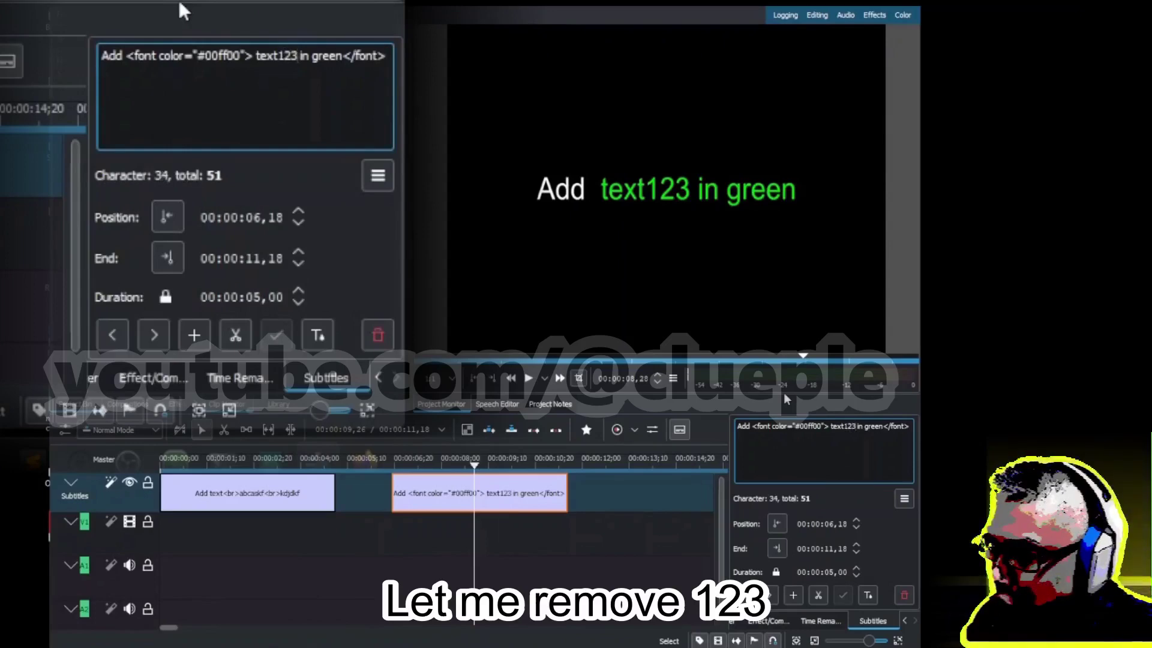
key(BackSpace)
key(BackSpace)
key(BackSpace)
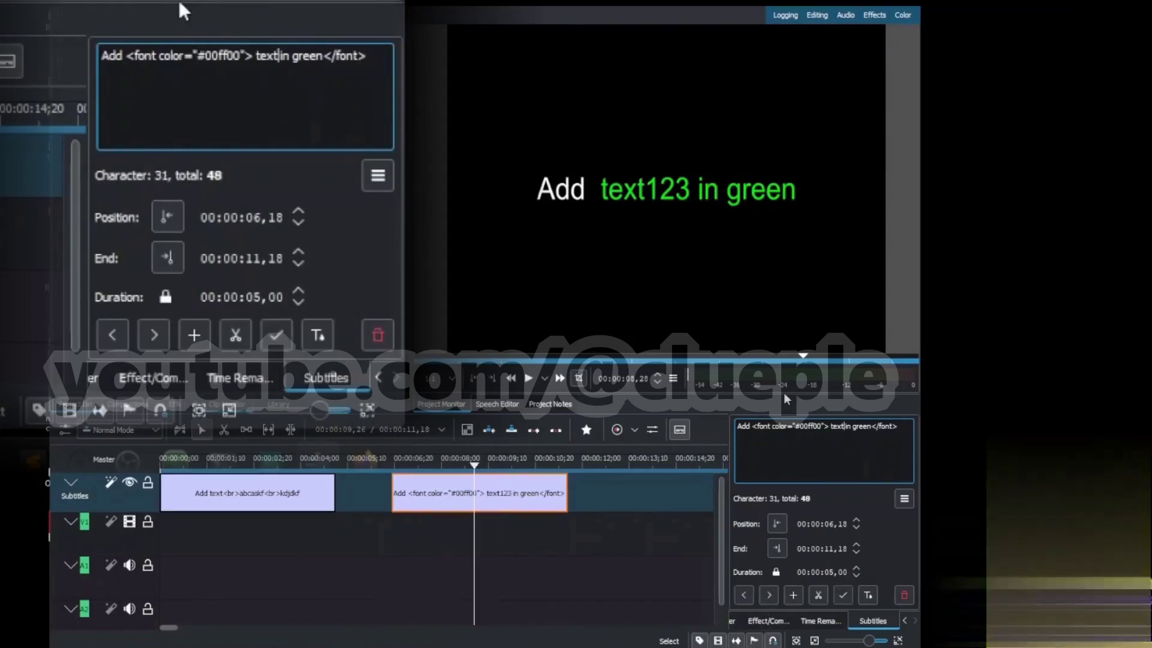
click(465, 465)
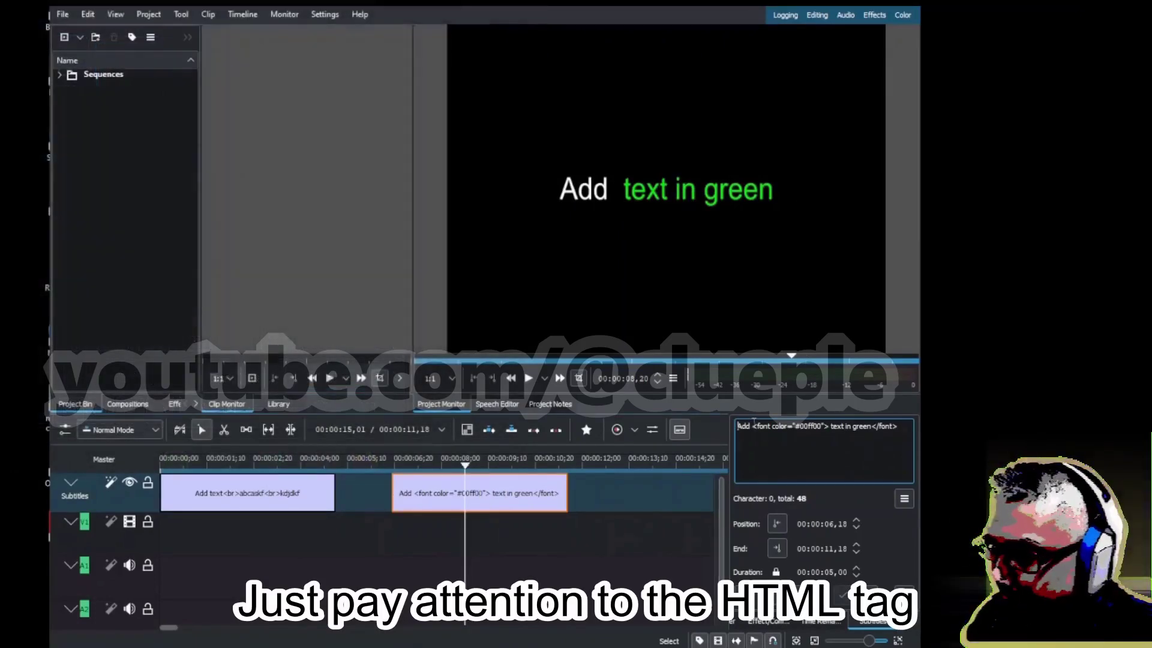